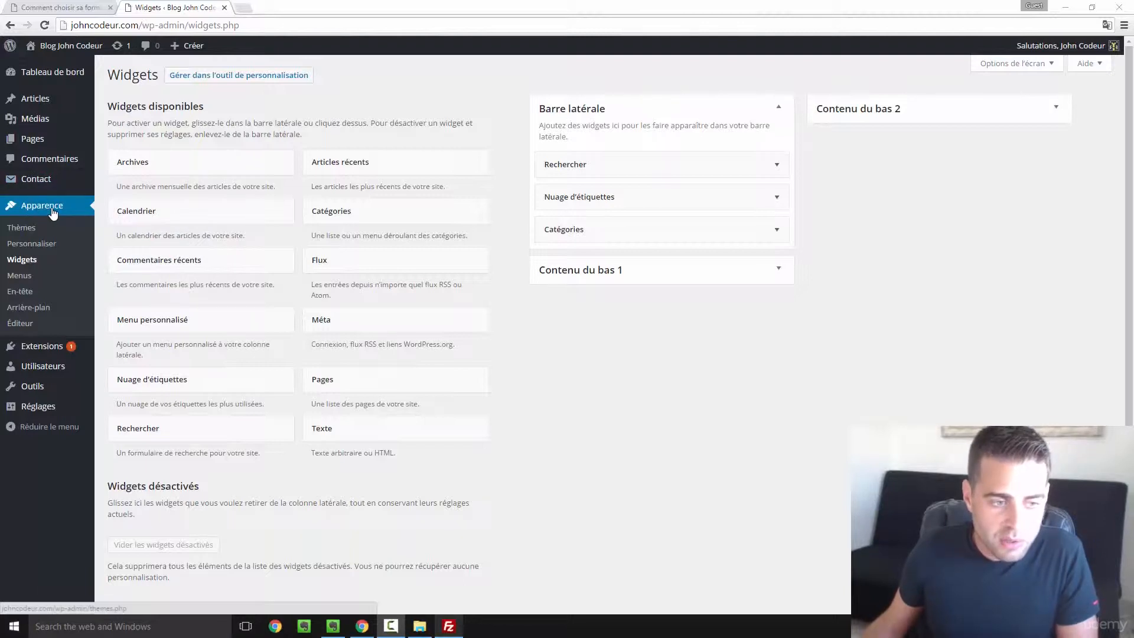
- Open the list of installed WordPress themes and review Twenty Sixteen, Twenty Fifteen and Twenty Fourteen
left_click(22, 229)
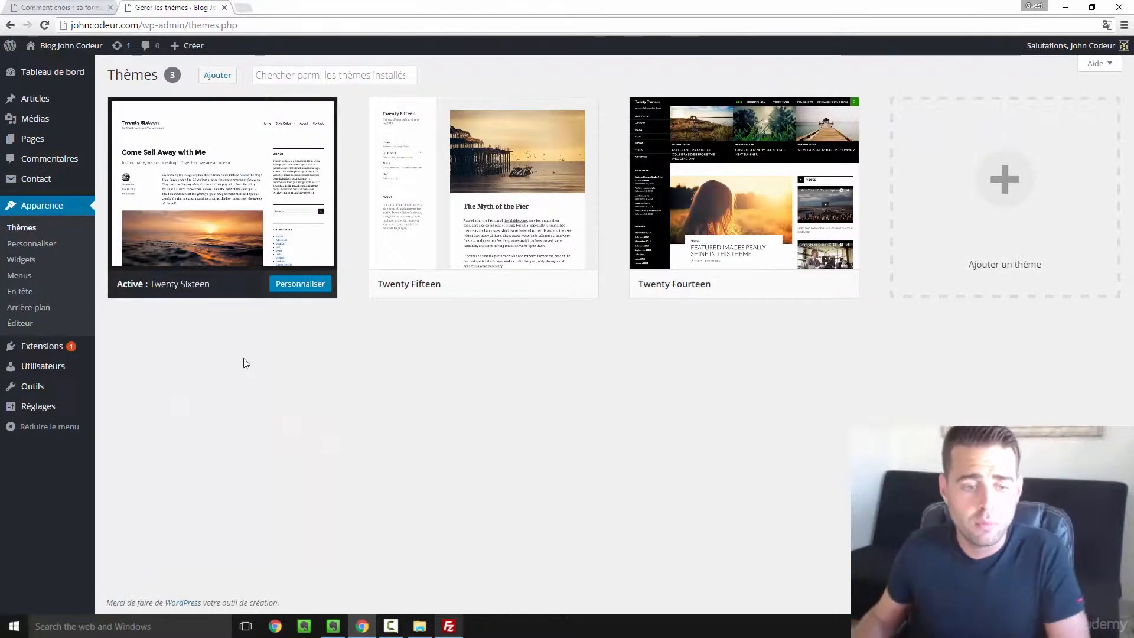
mouse_move(446, 300)
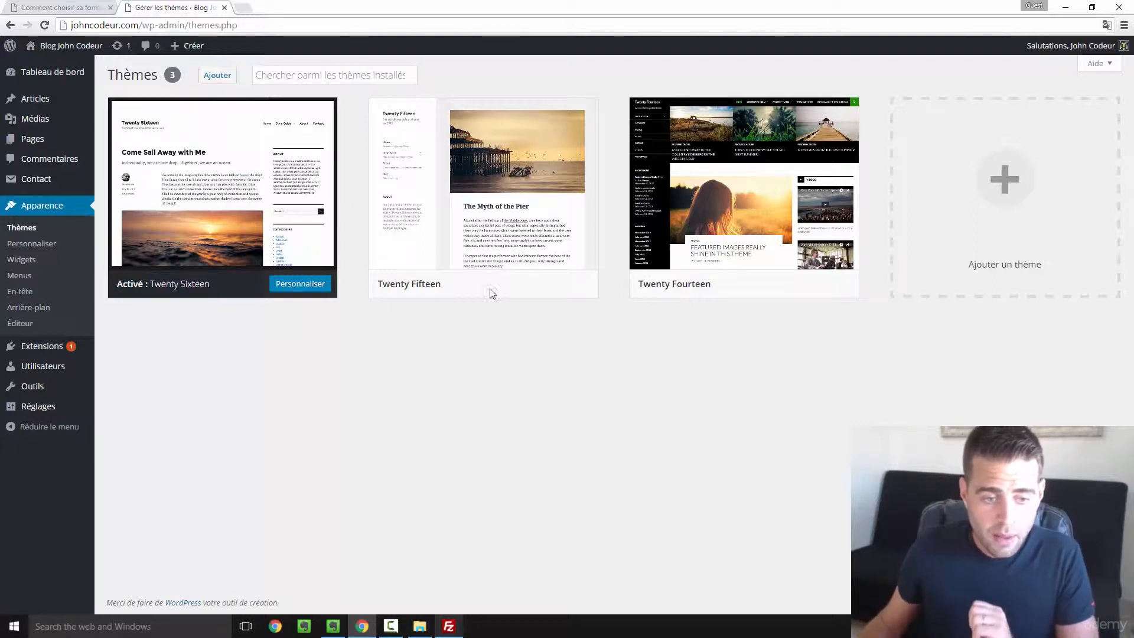
mouse_move(248, 245)
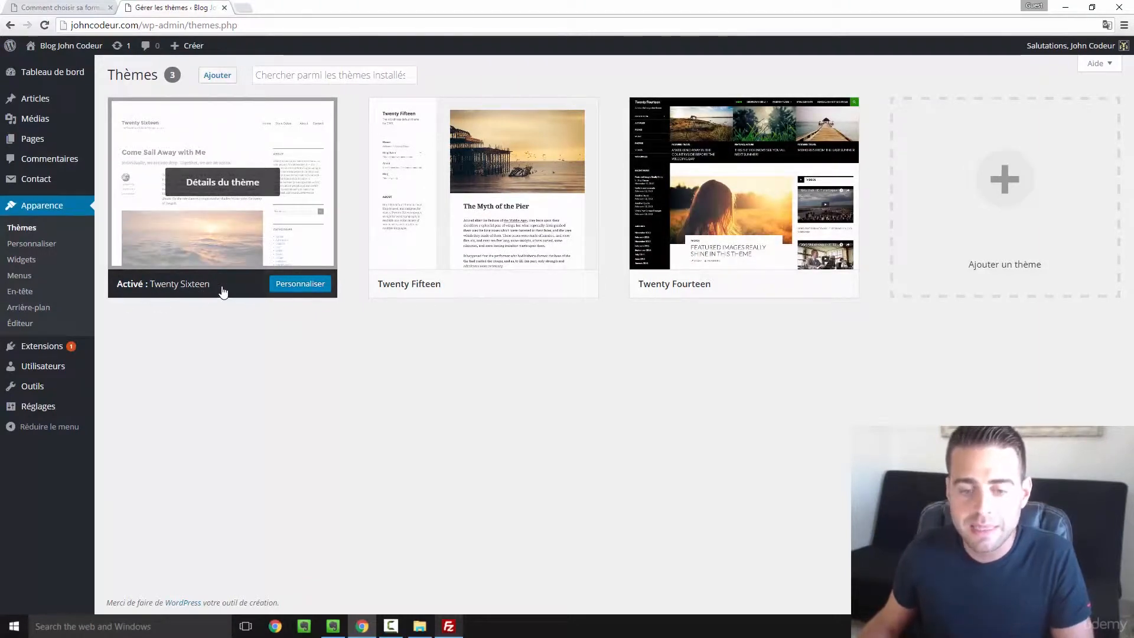
mouse_move(679, 292)
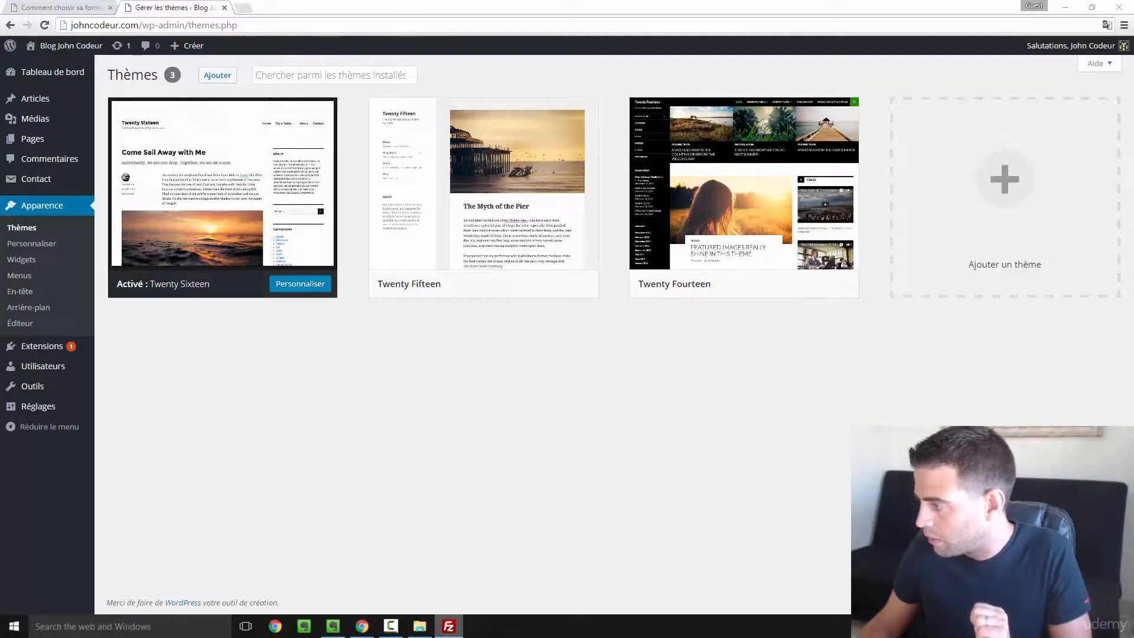
- Switch to FileZilla and inspect the server's /public_html/wp-content/themes folder, including its twentyfifteen subfolder, before returning to the browser
left_click_drag(1133, 177, 382, 0)
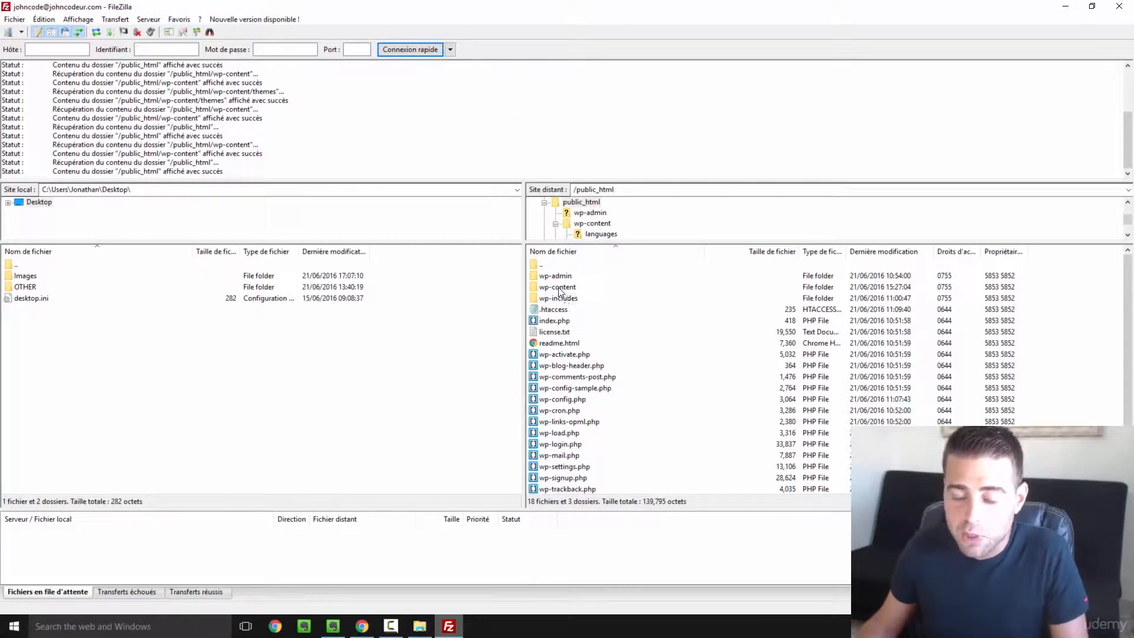
double_click(559, 288)
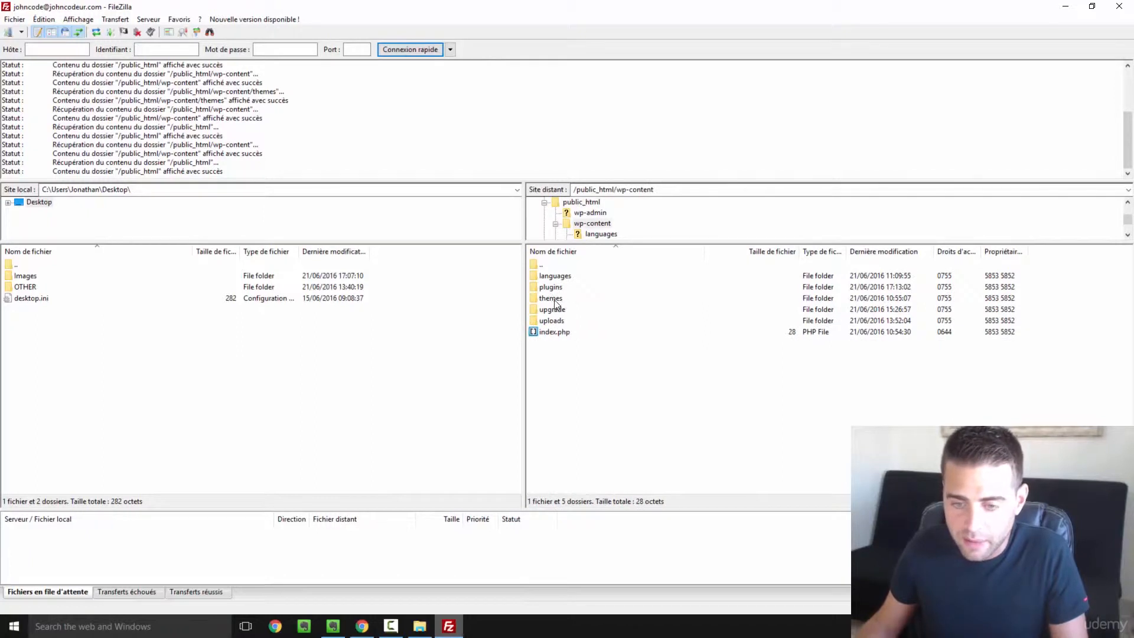
double_click(553, 299)
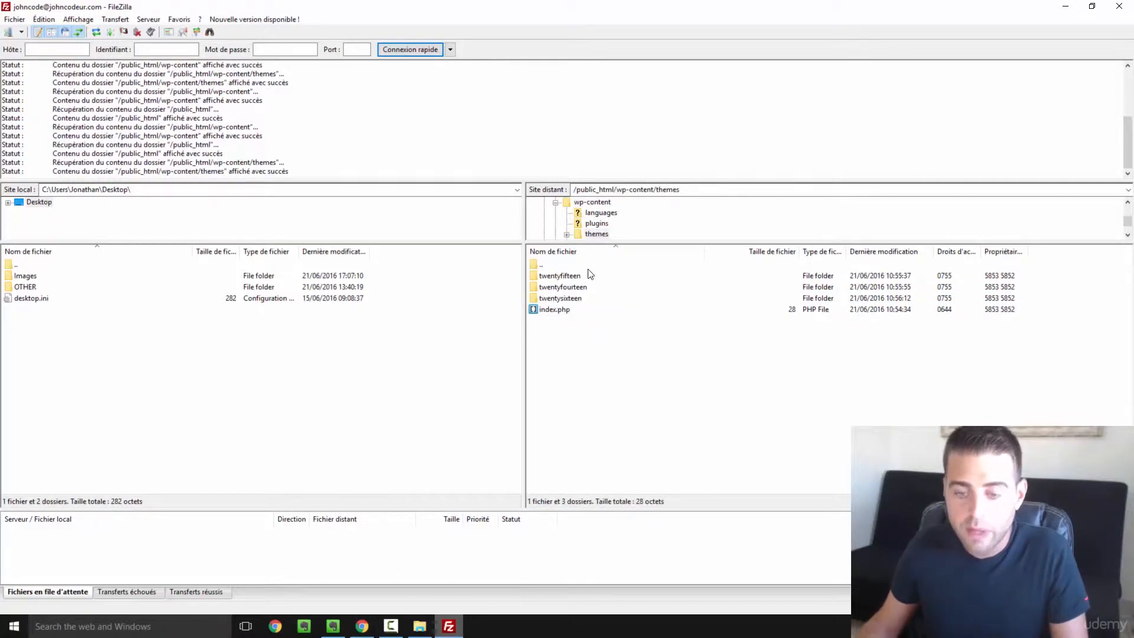
double_click(567, 277)
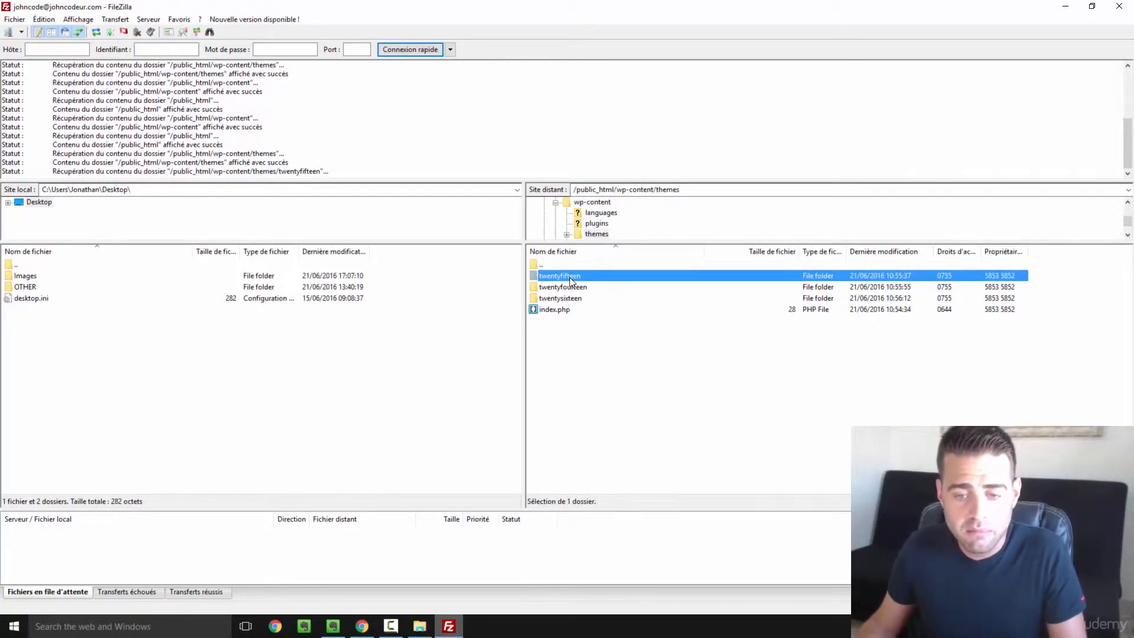
double_click(559, 265)
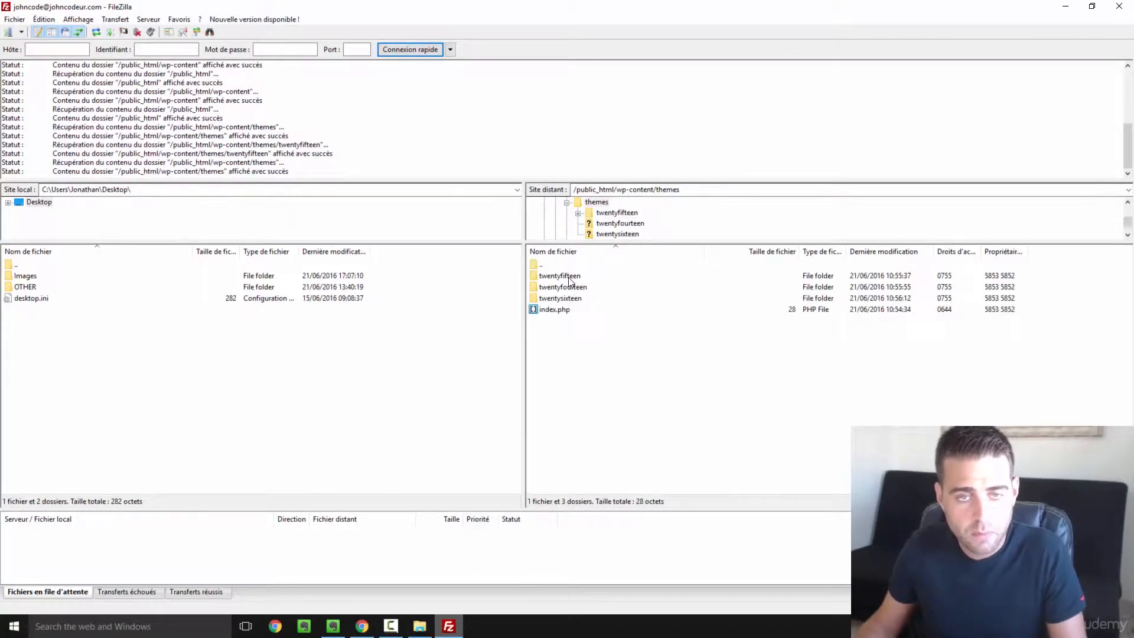
left_click_drag(601, 5, 1133, 251)
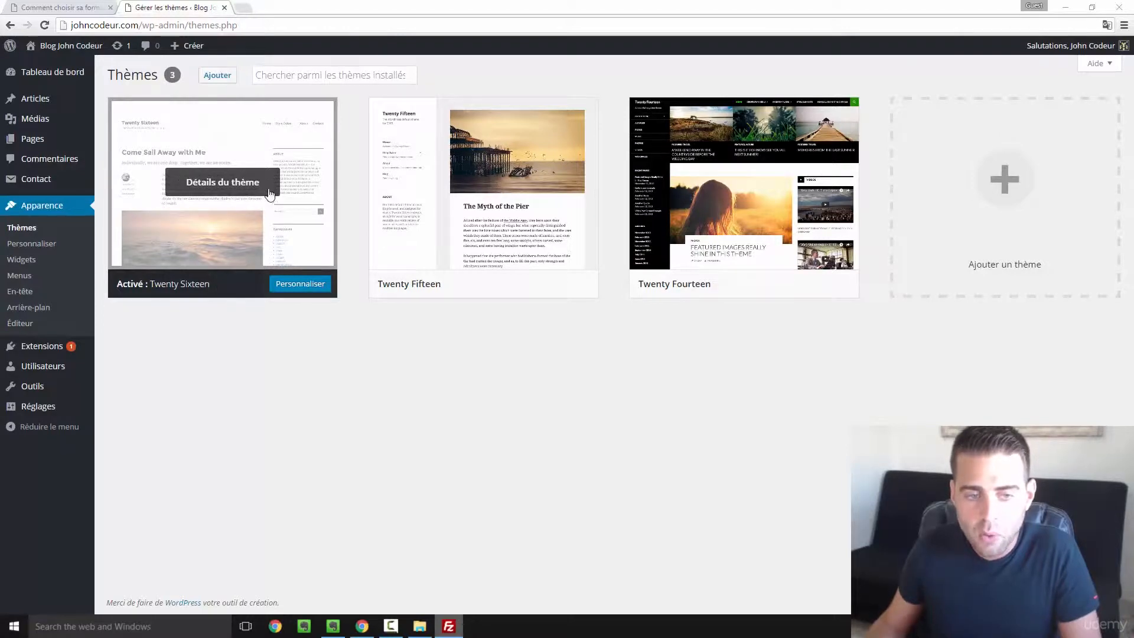
- View the details of the Twenty Sixteen theme and those of the Twenty Fifteen theme, closing each one
left_click(223, 185)
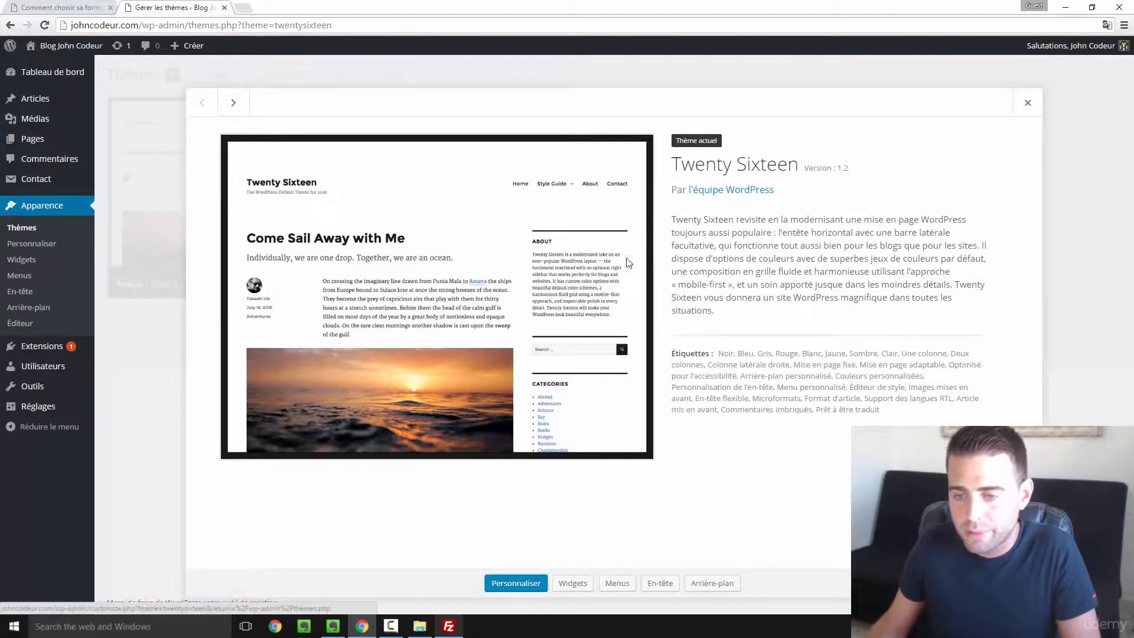
left_click(1028, 104)
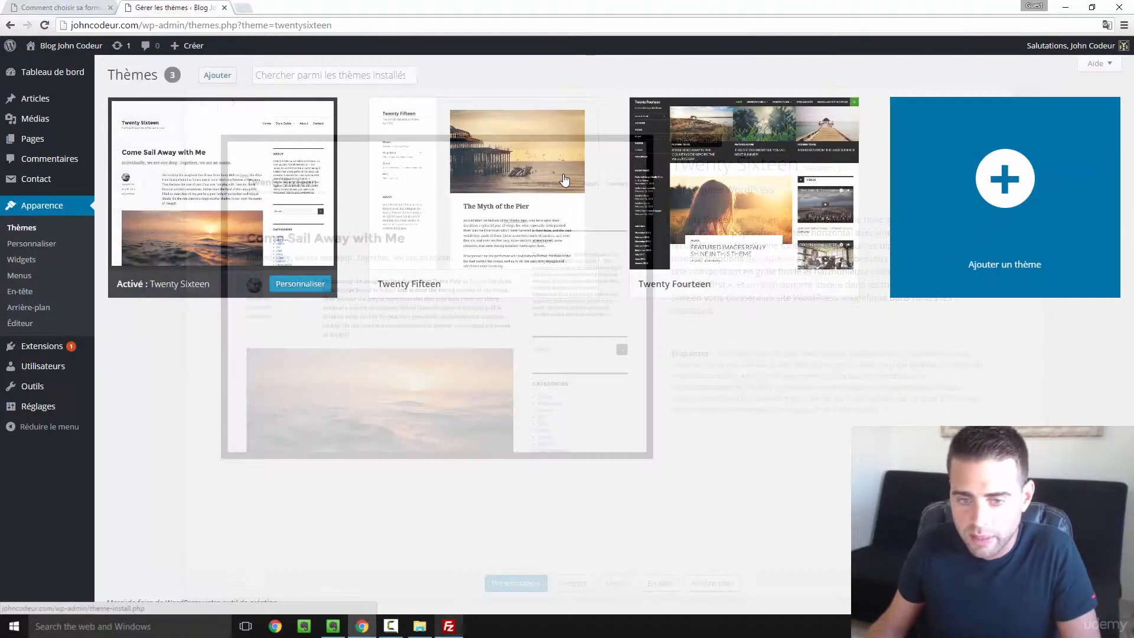
left_click(490, 186)
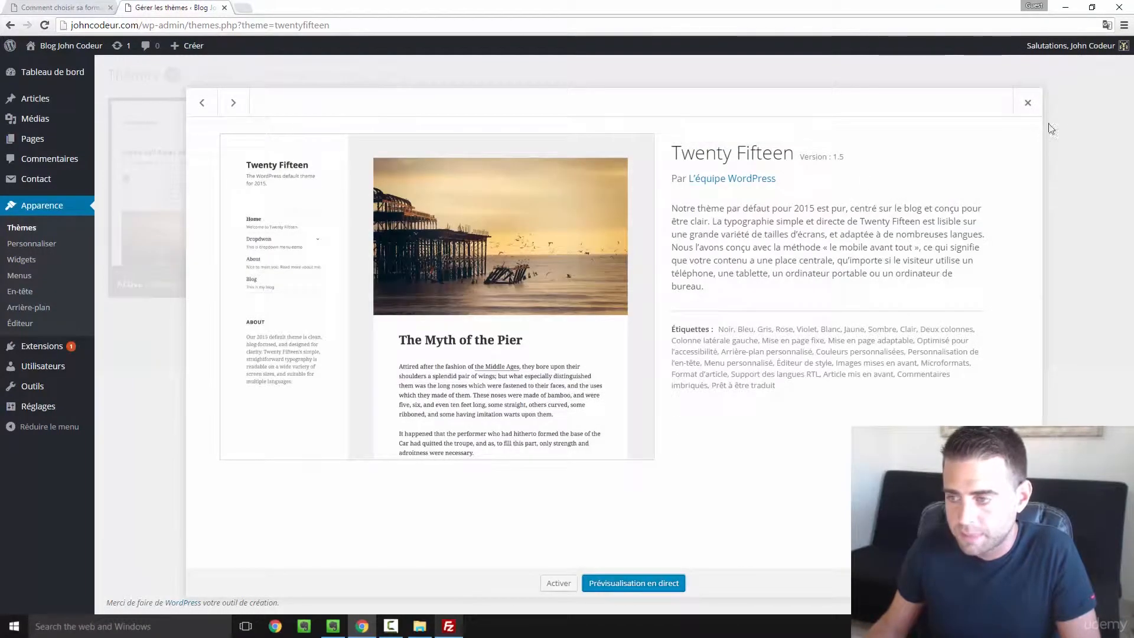
left_click(1028, 104)
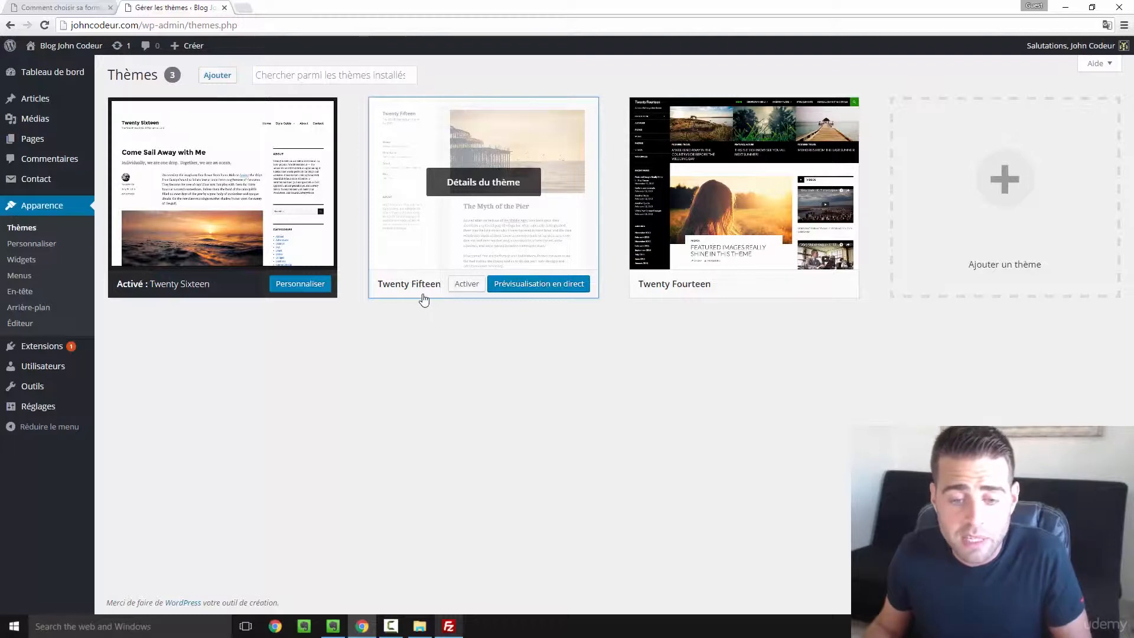
- Activate the Twenty Fifteen theme and reload the blog article "Comment choisir sa formation online ?" with it
left_click(467, 284)
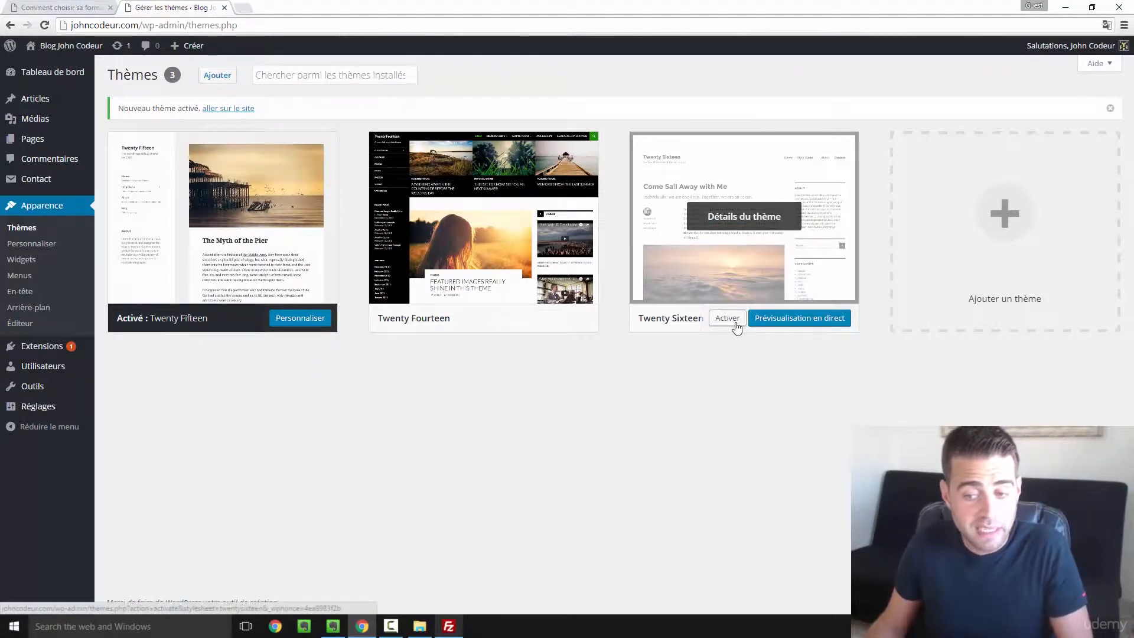
left_click(60, 8)
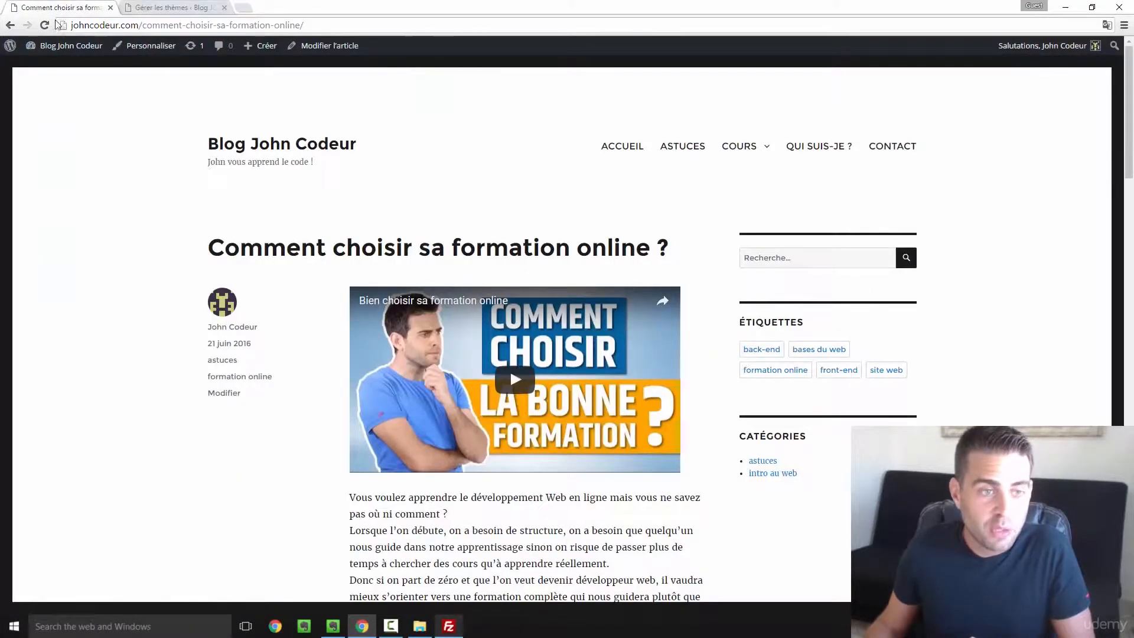
left_click(44, 25)
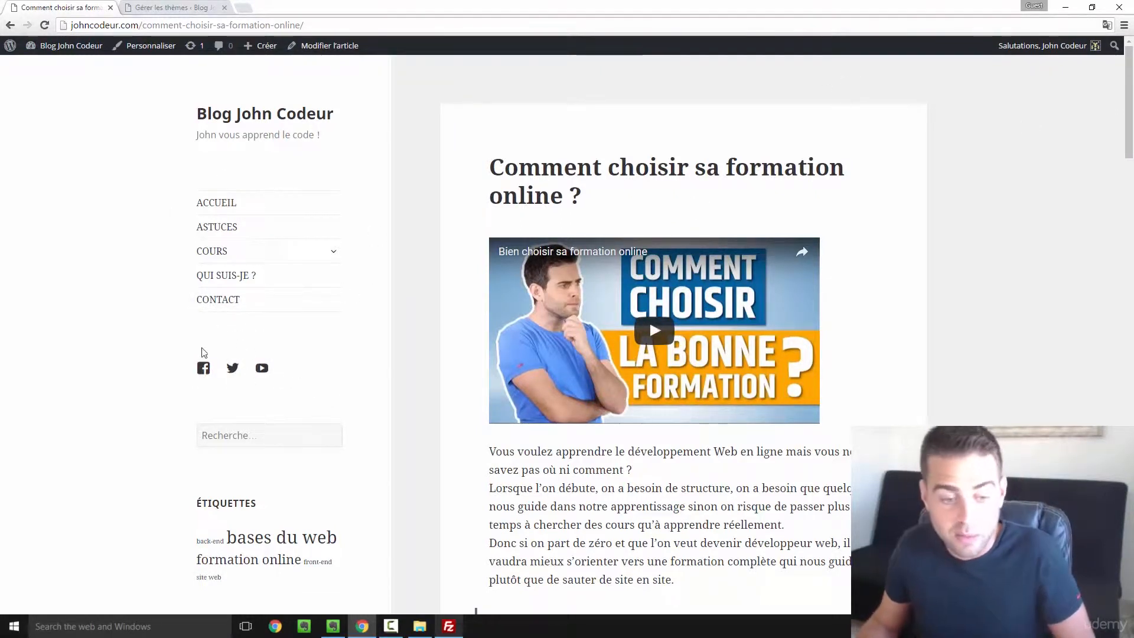
- Examine the article's sidebar, body text, comments and comment form in the Twenty Fifteen layout
scroll(307, 401, "down", 2)
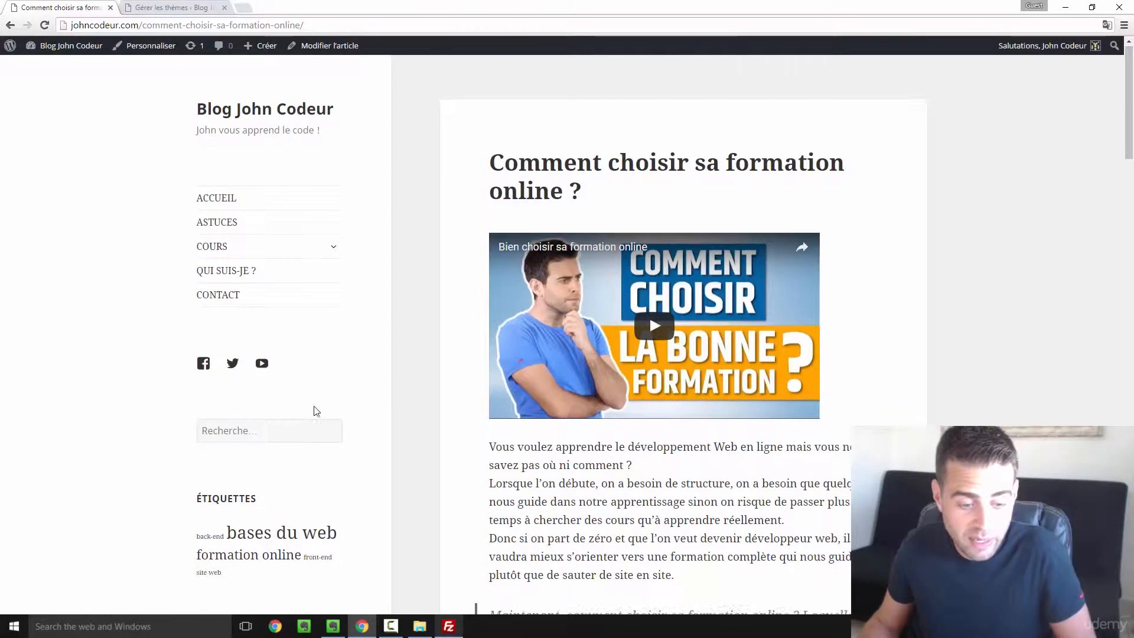
scroll(366, 466, "down", 3)
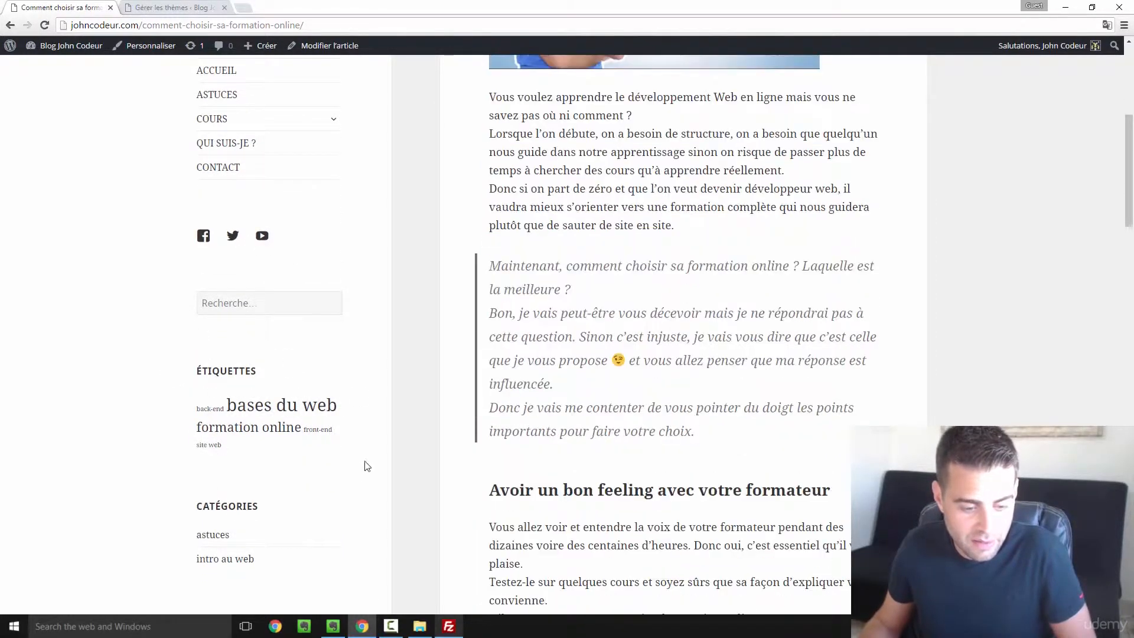
scroll(663, 367, "down", 10)
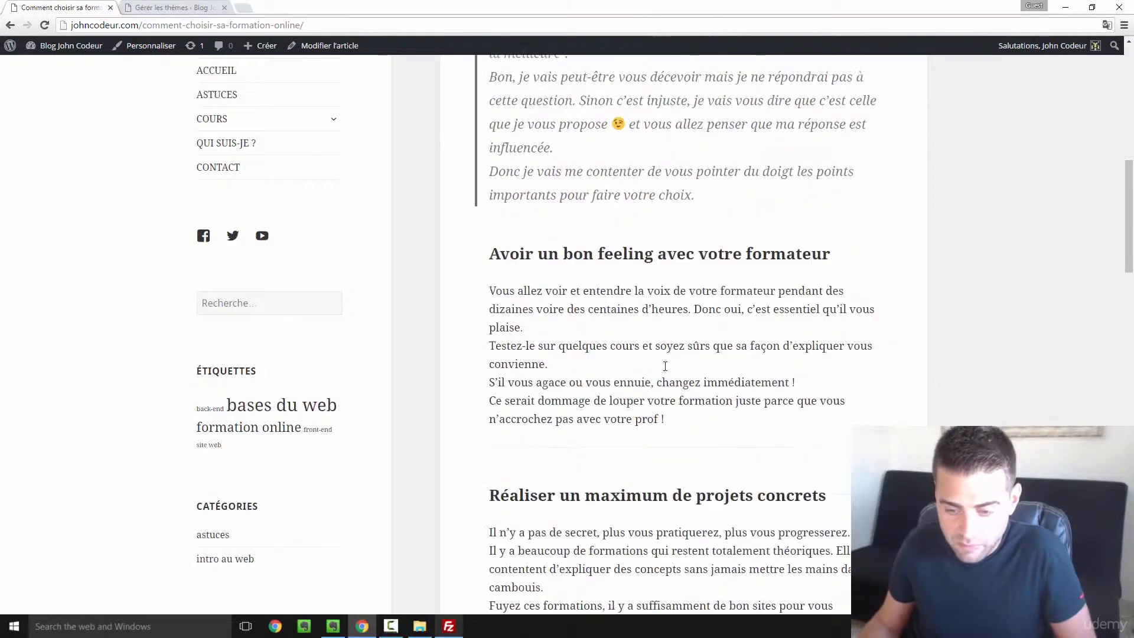
scroll(665, 370, "down", 10)
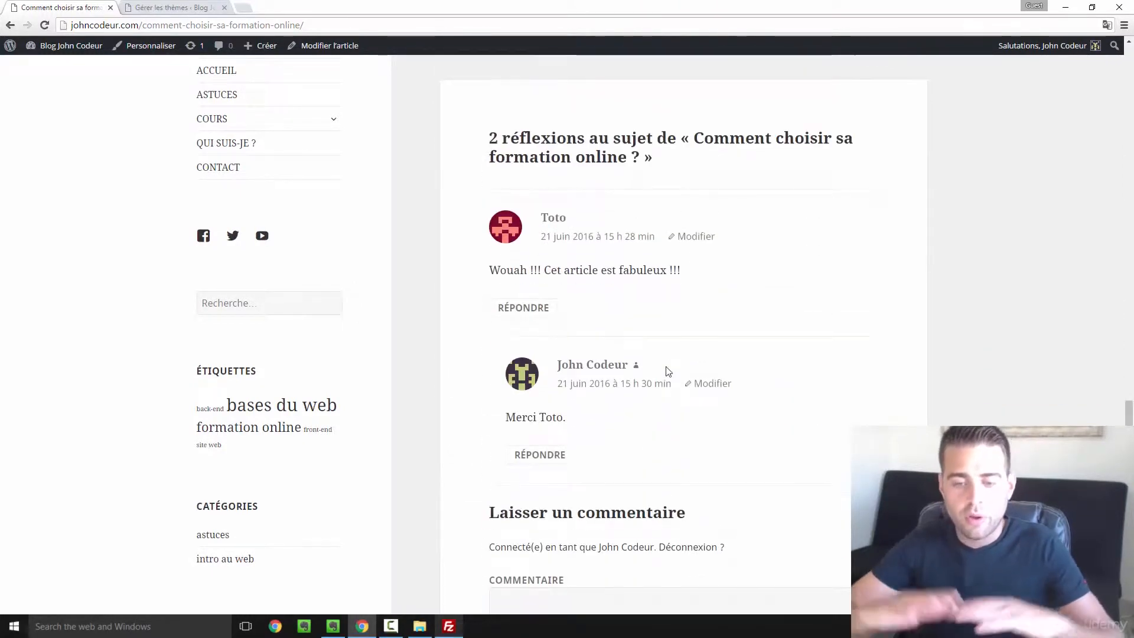
scroll(668, 371, "down", 7)
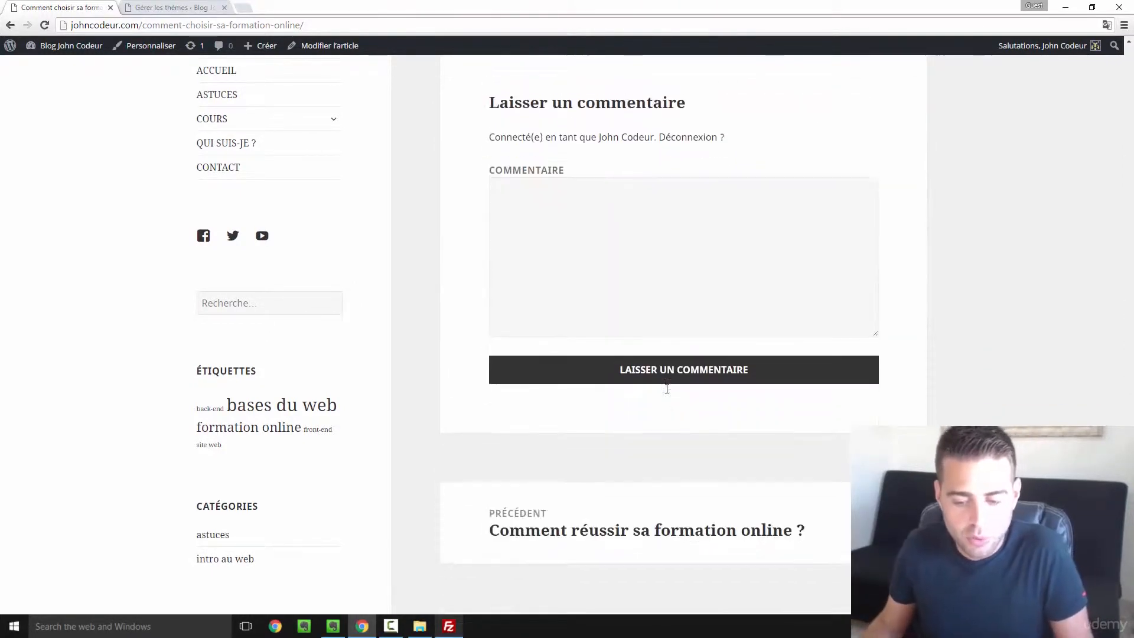
scroll(668, 393, "up", 10)
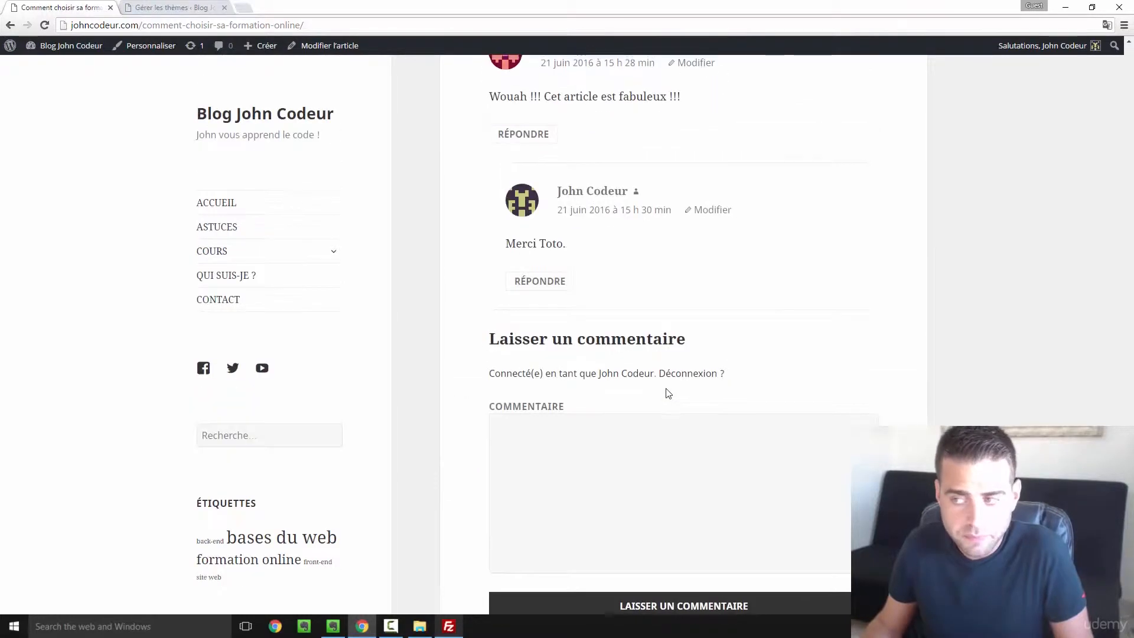
scroll(668, 393, "up", 15)
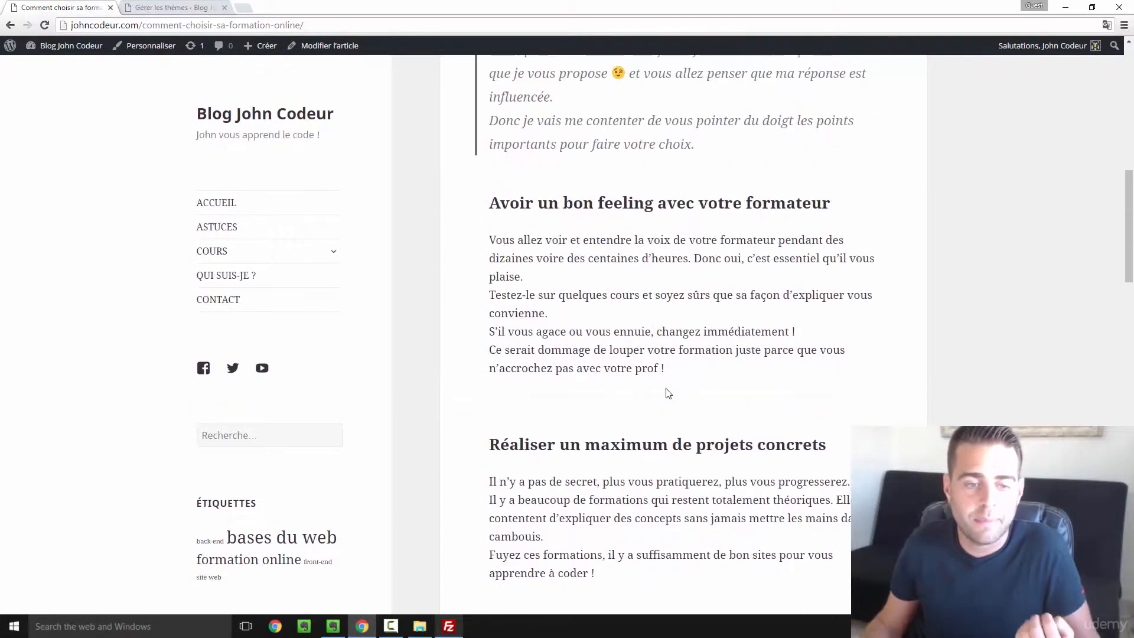
scroll(668, 393, "up", 5)
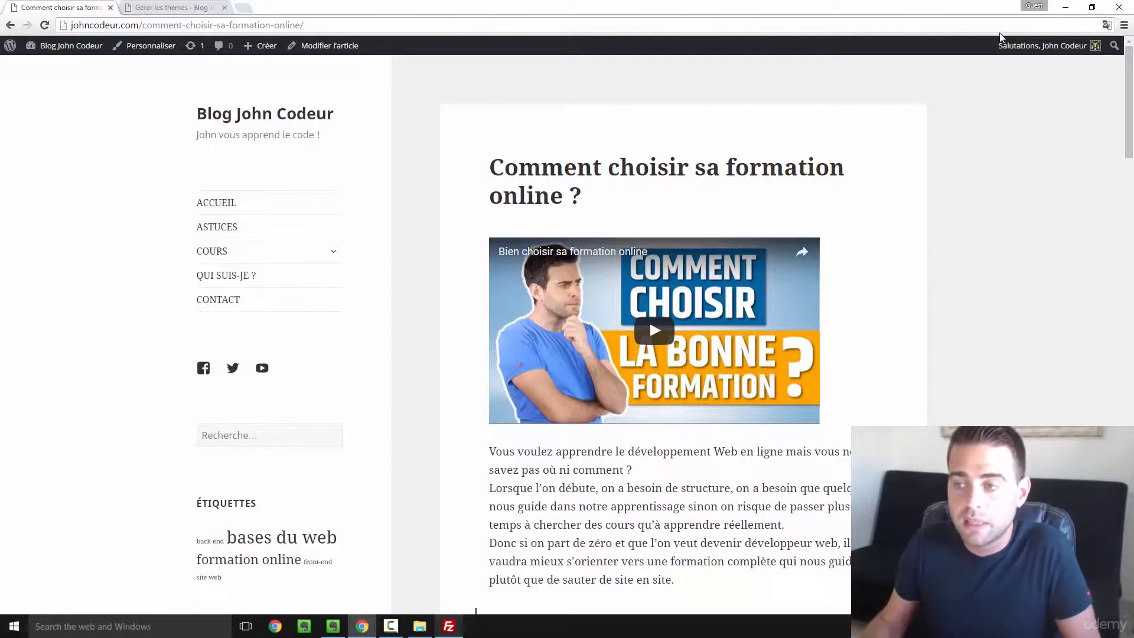
- Narrow the browser window to a phone-like width and move it to the middle of the desktop to check the responsive layout
left_click(1091, 7)
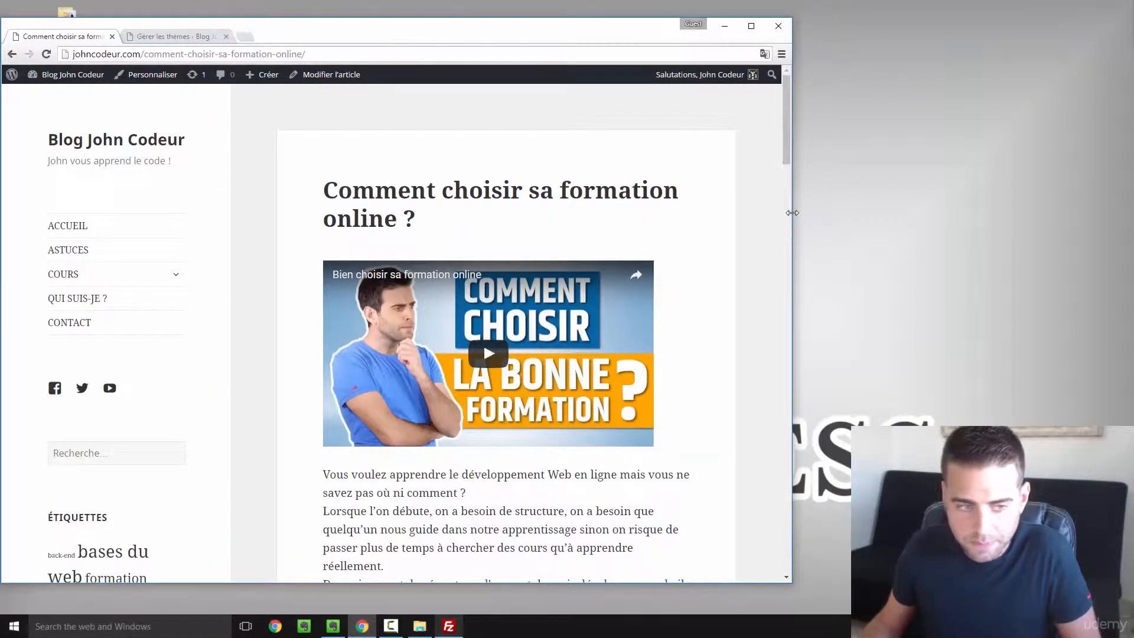
left_click_drag(791, 212, 309, 214)
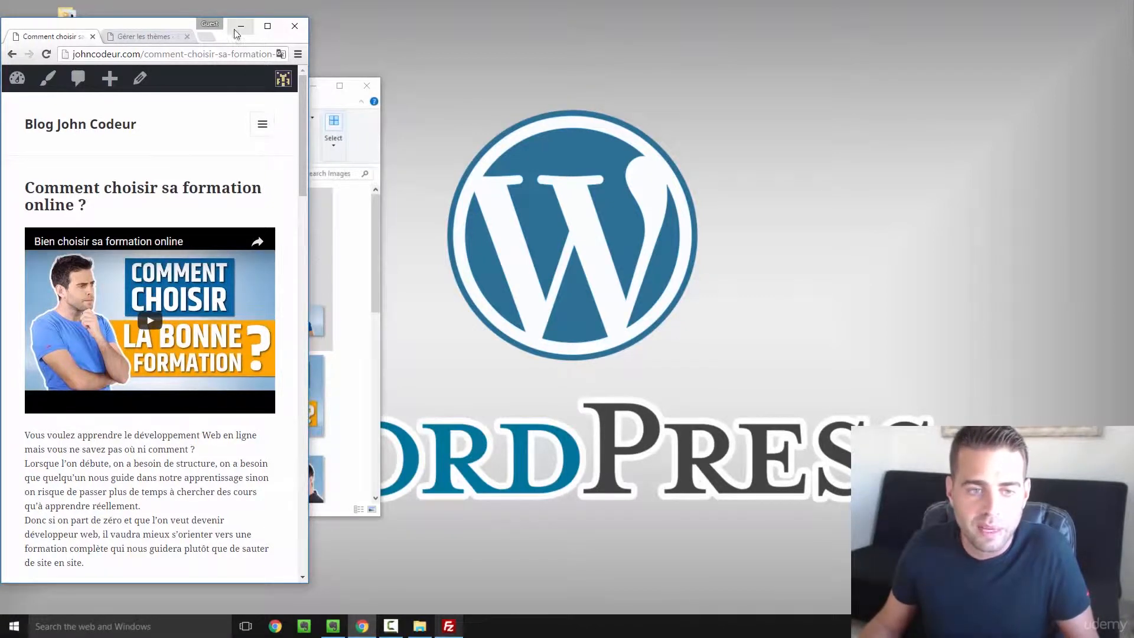
left_click_drag(157, 25, 616, 16)
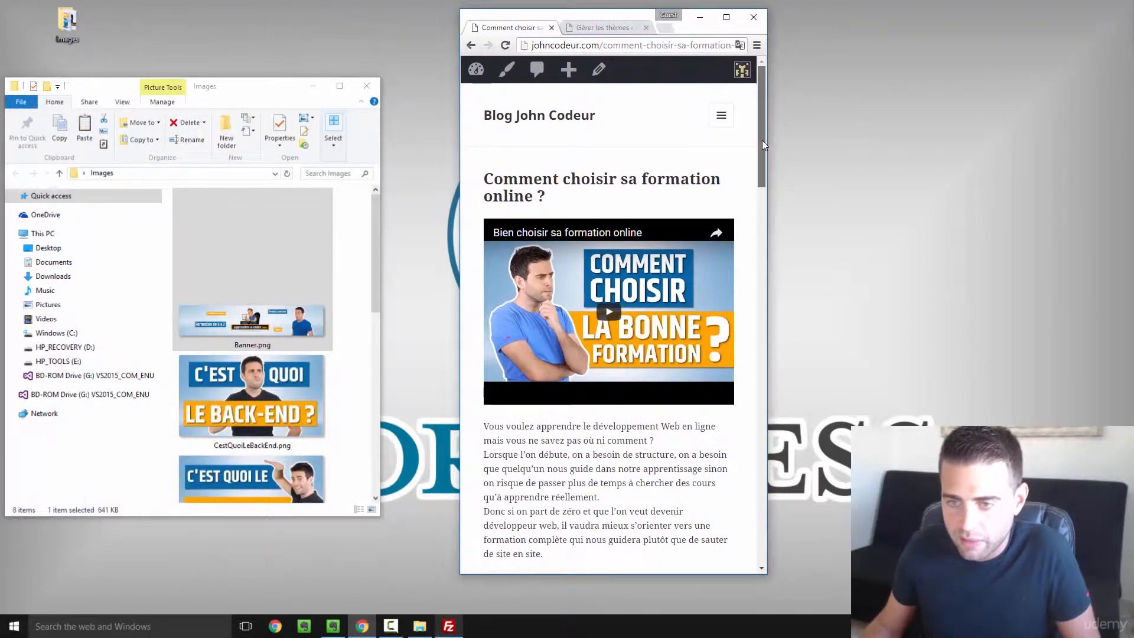
mouse_move(762, 140)
left_mouse_down()
mouse_move(761, 154)
mouse_move(761, 125)
left_mouse_up()
- Expand and collapse the blog's mobile navigation menu, look through the narrow article page, and maximize the browser window
left_click(721, 116)
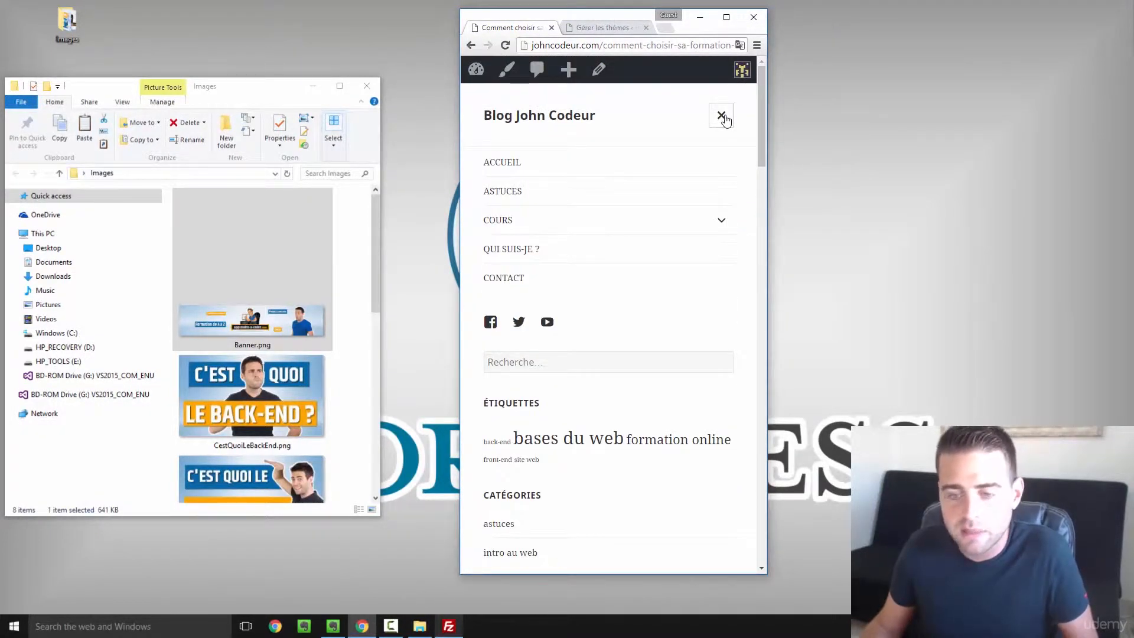
left_click(721, 116)
left_click_drag(761, 152, 768, 554)
left_click_drag(764, 512, 731, 113)
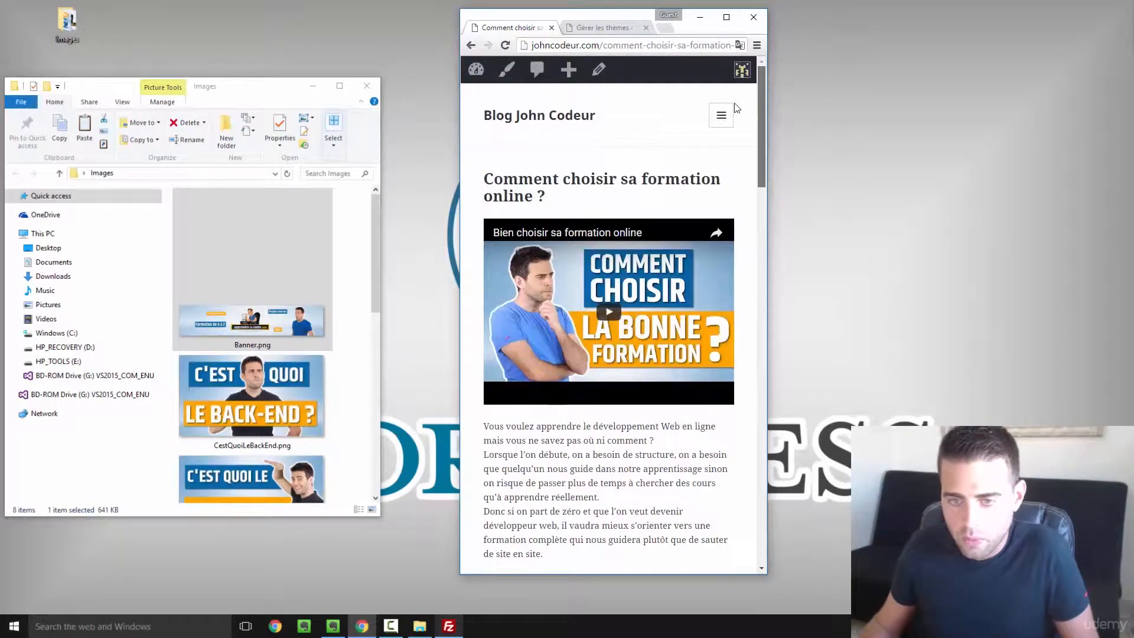
left_click(727, 17)
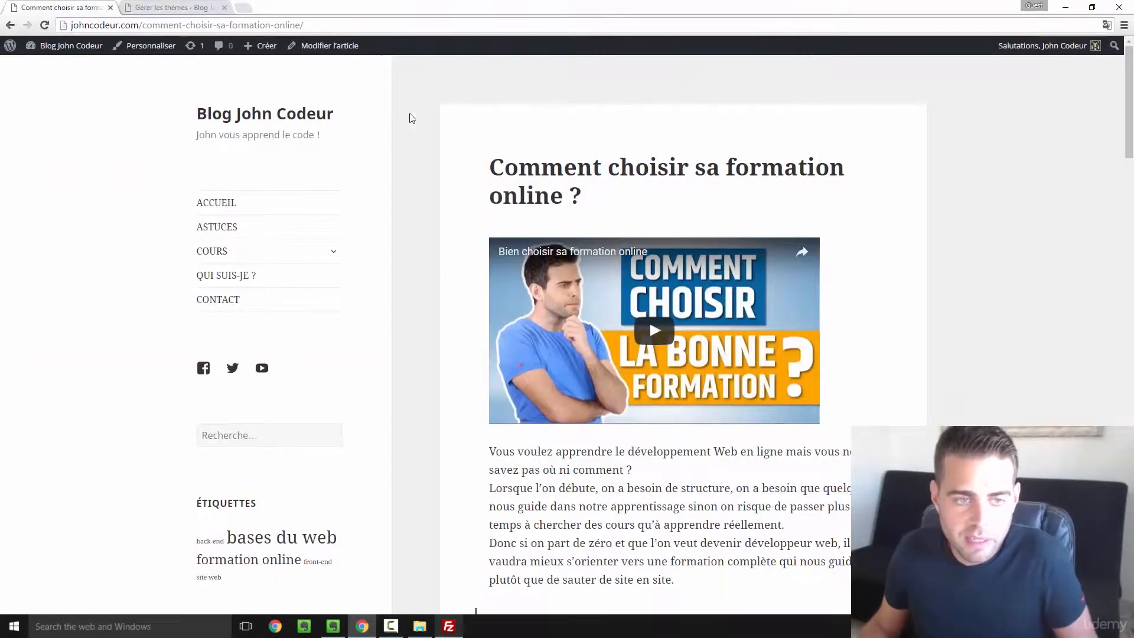
- Return to the WordPress administration and check the Widgets and Menus settings for the Twenty Fifteen theme
left_click(153, 4)
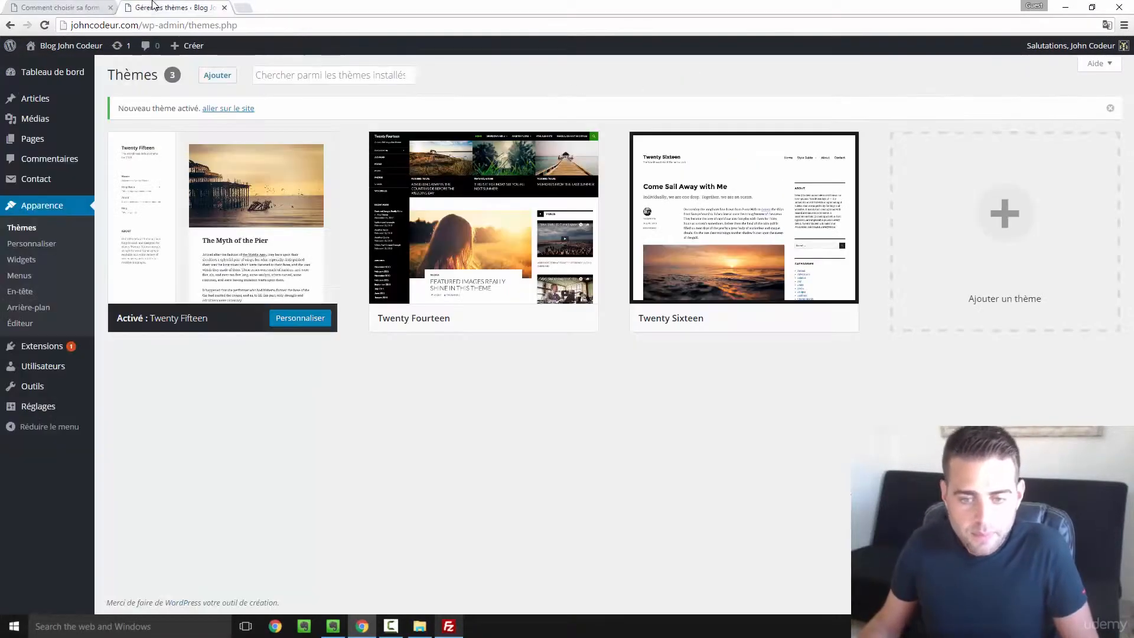
mouse_move(502, 314)
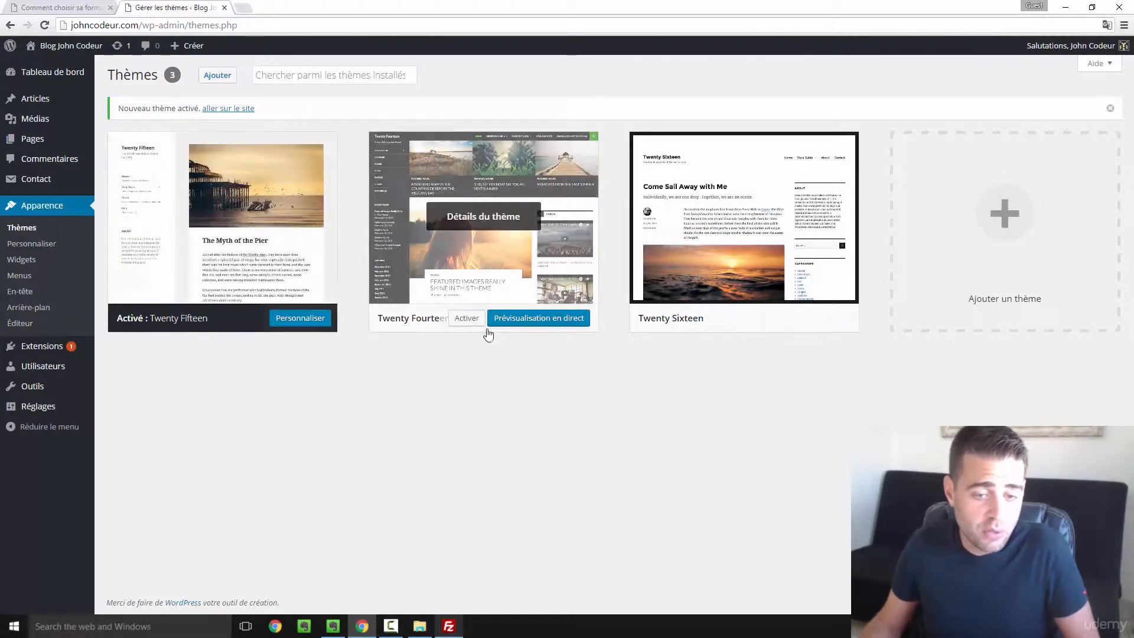
left_click(21, 260)
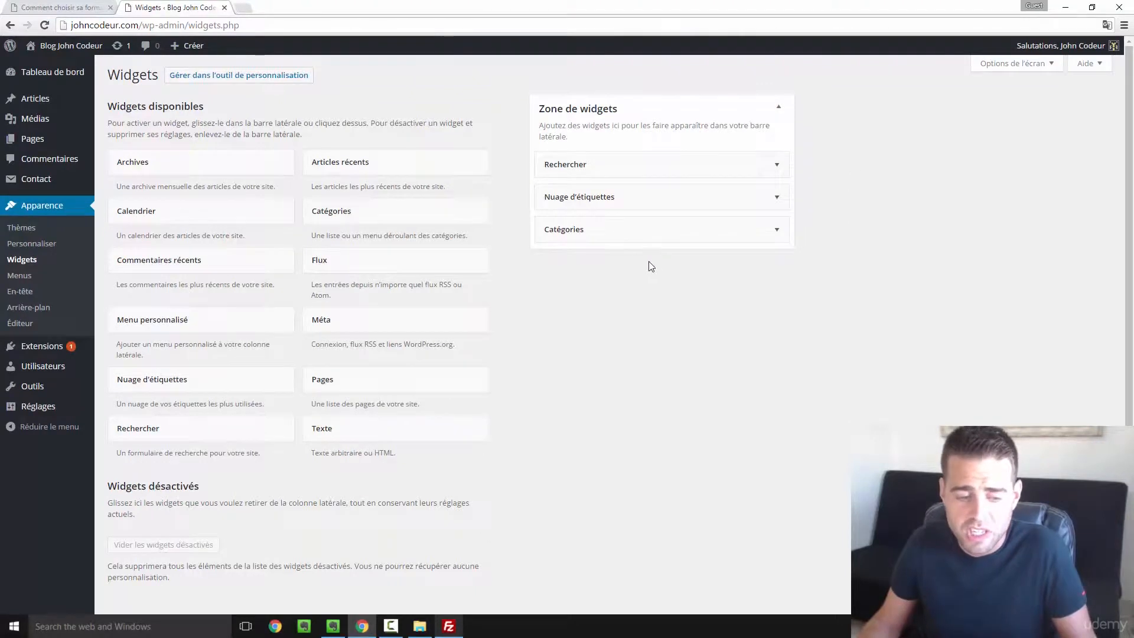
left_click(20, 275)
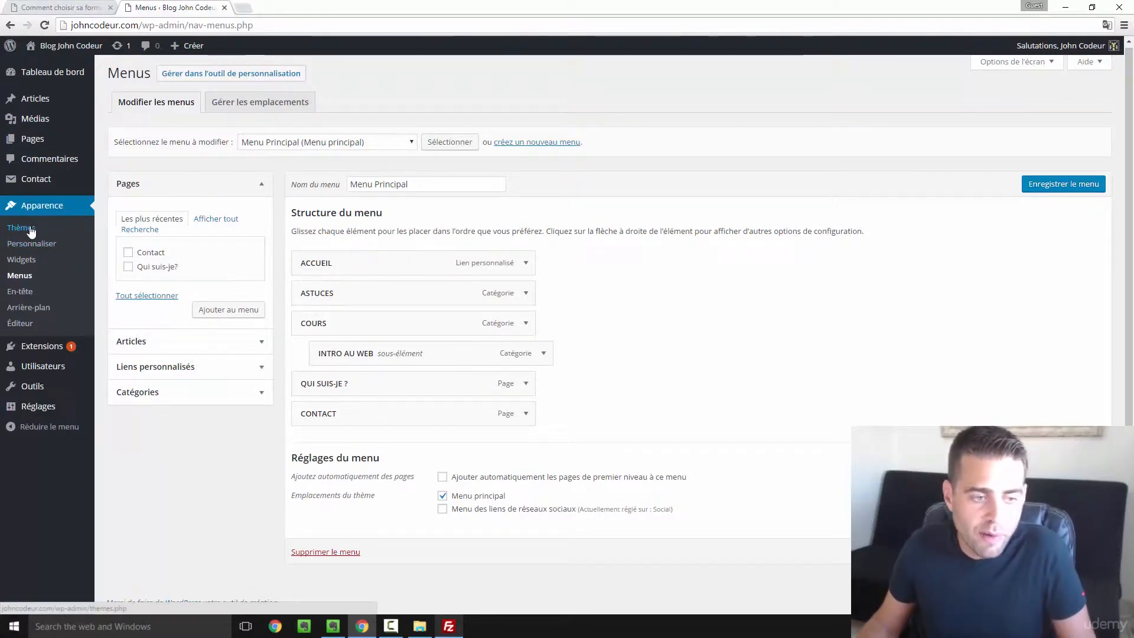
- Activate the Twenty Fourteen theme and reload the blog article with it
left_click(58, 230)
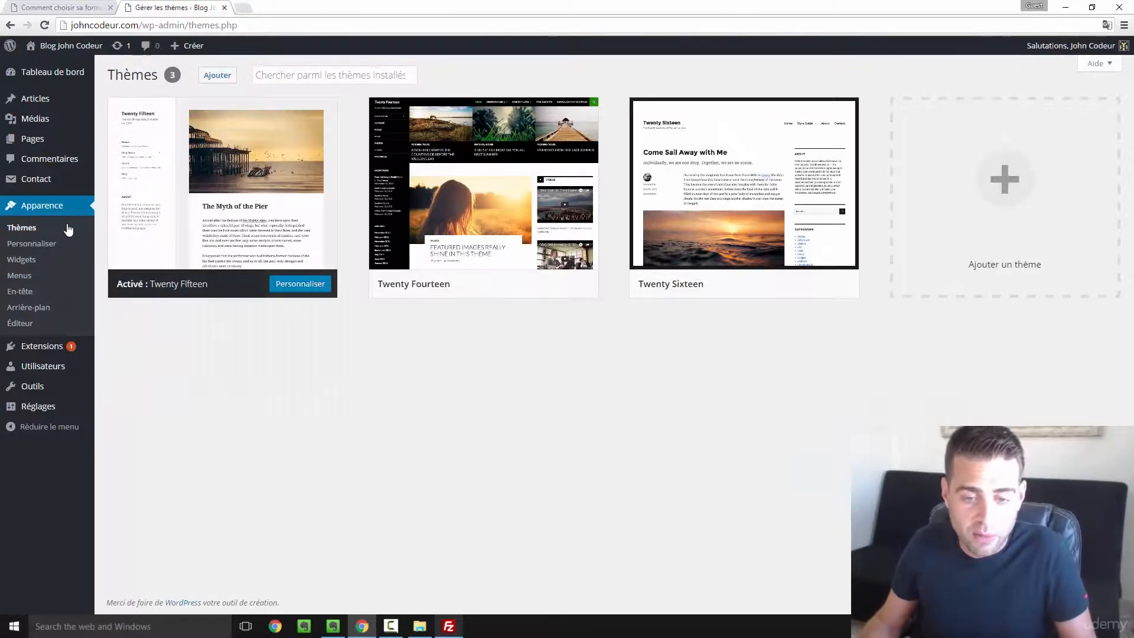
mouse_move(570, 233)
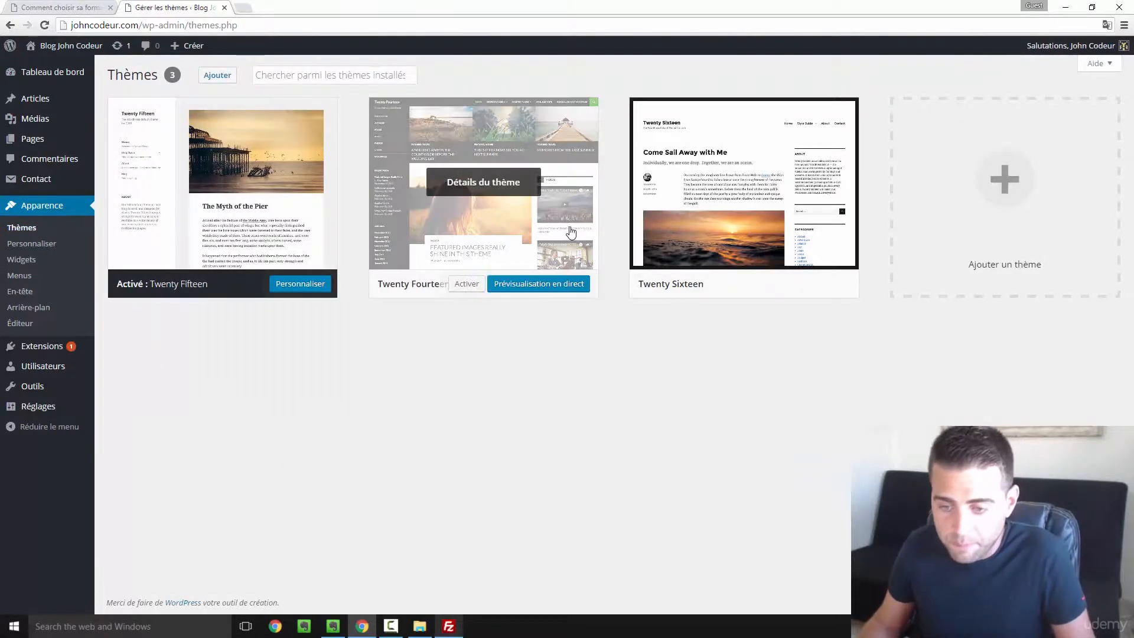
left_click(476, 282)
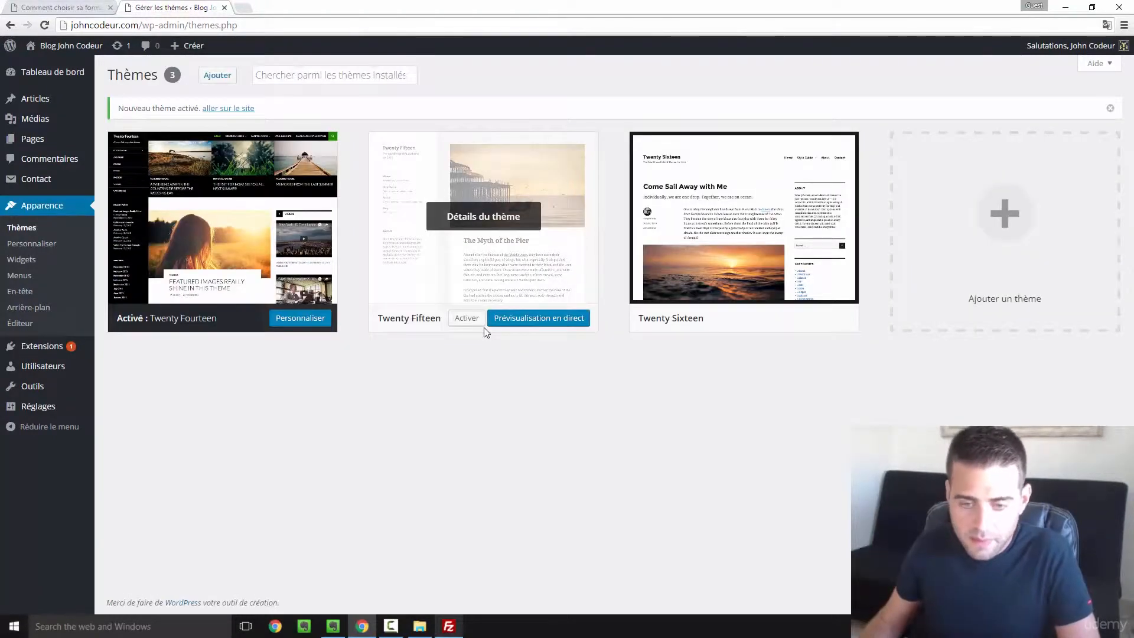
left_click(99, 6)
left_click(44, 26)
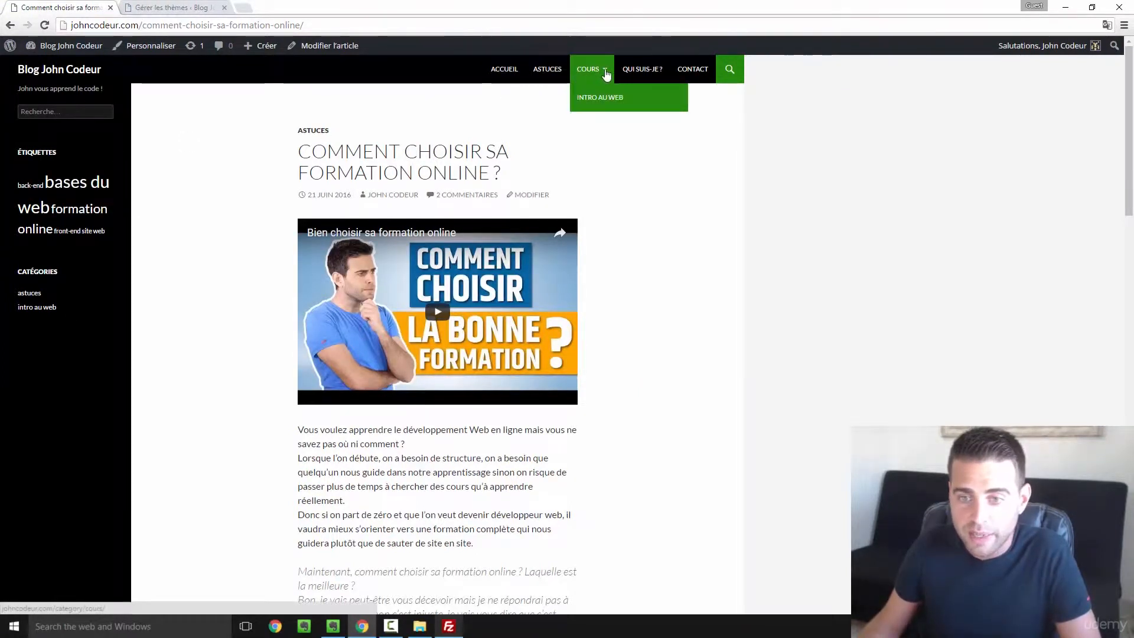
- Examine the article's body text, comments and comment form in the Twenty Fourteen layout
scroll(560, 208, "down", 20)
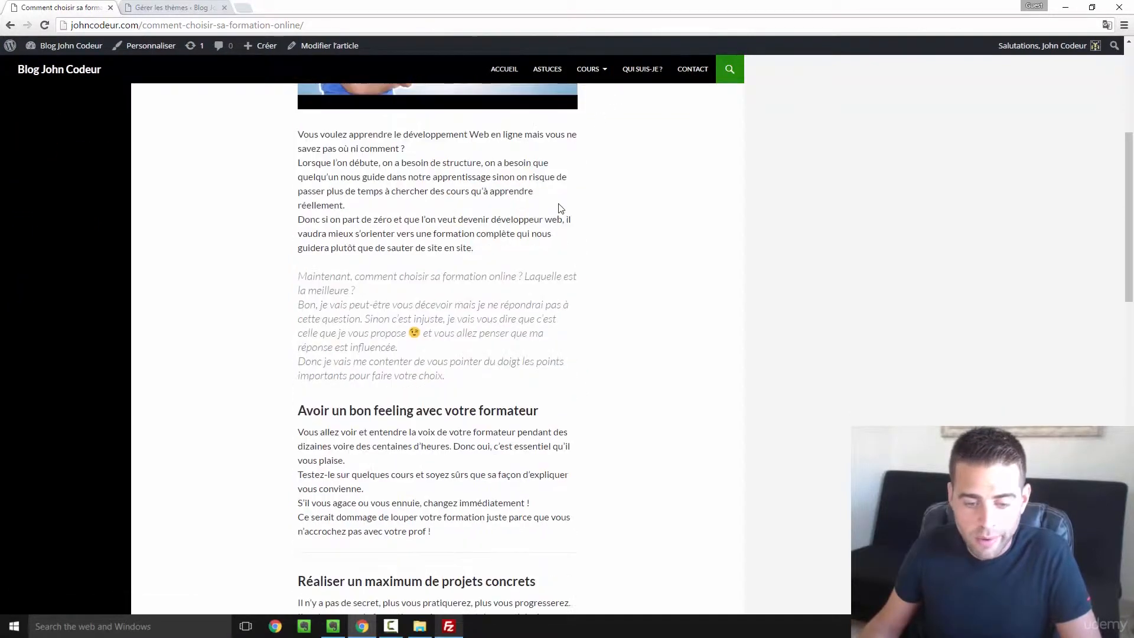
scroll(560, 208, "down", 7)
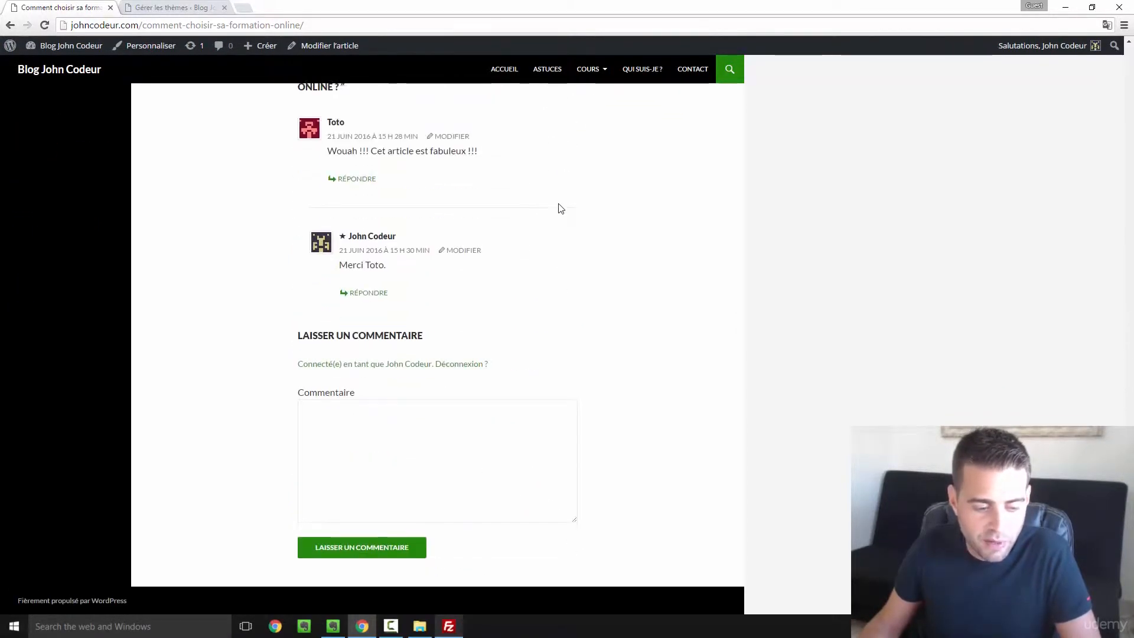
scroll(560, 208, "up", 8)
scroll(560, 208, "up", 10)
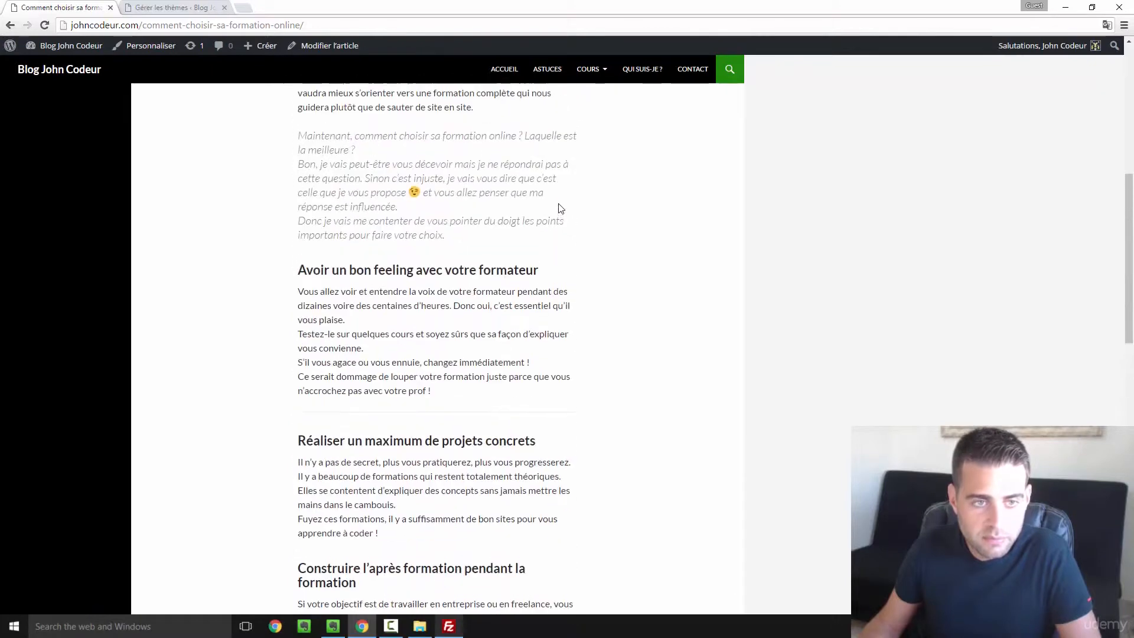
- Check the menu settings for the Twenty Fourteen theme and compare them with the blog article page
left_click(206, 11)
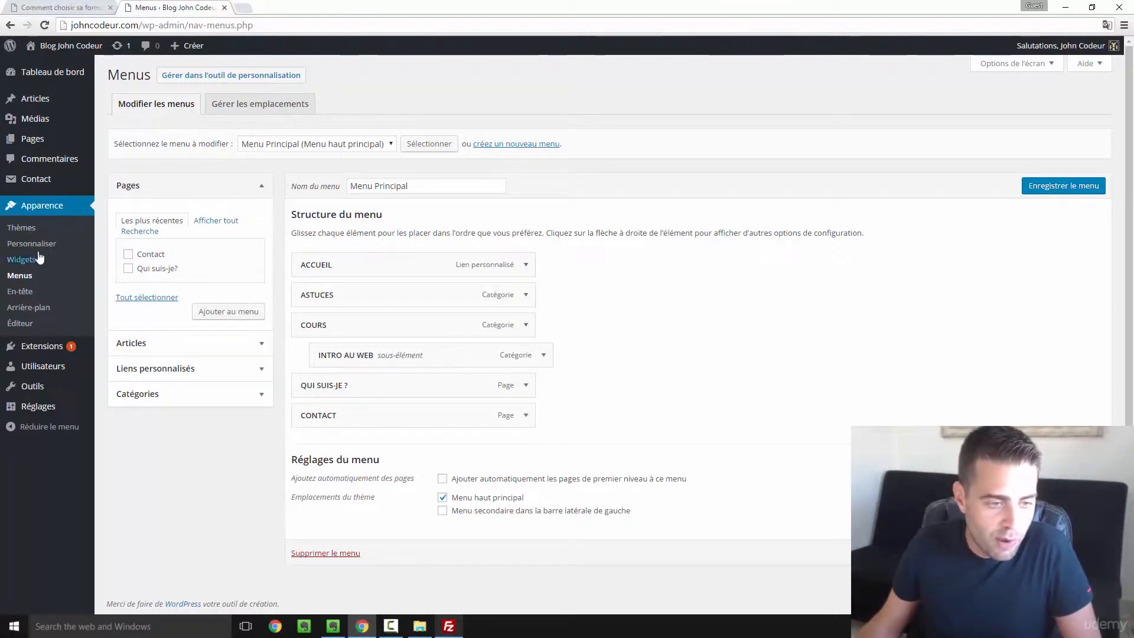
left_click(62, 7)
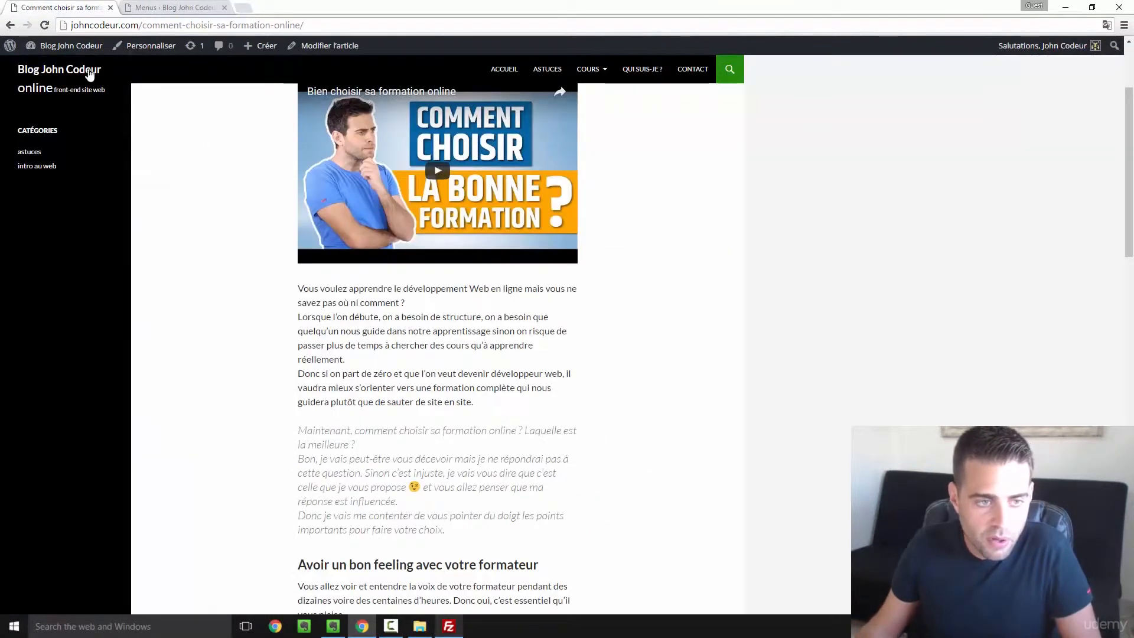
left_click(157, 7)
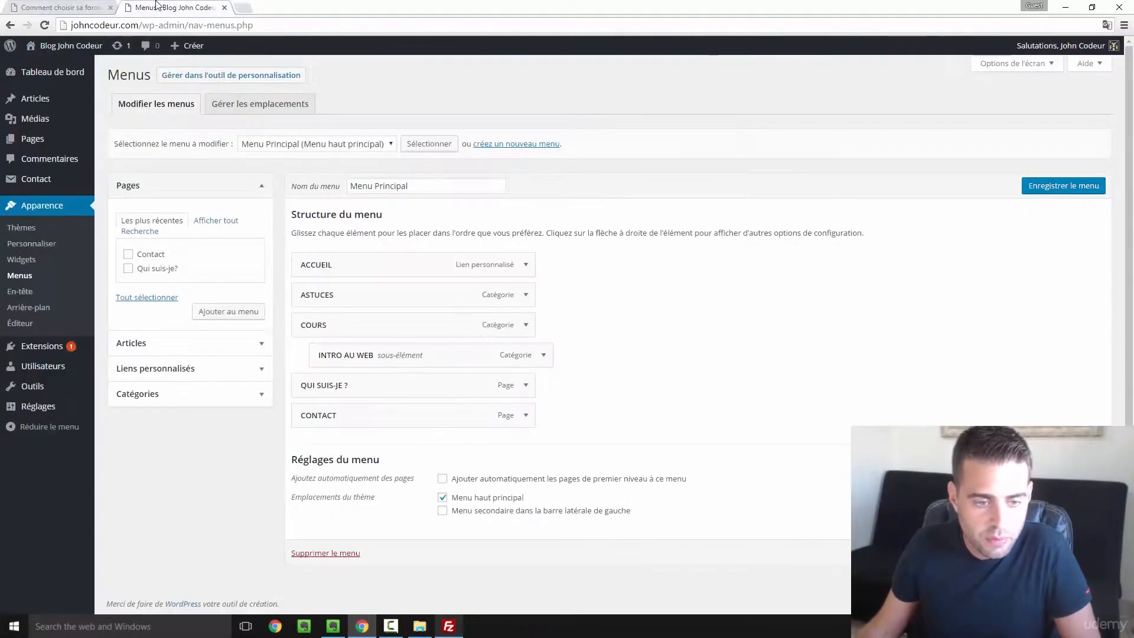
- Activate the Twenty Sixteen theme and reload the blog article with it
left_click(24, 232)
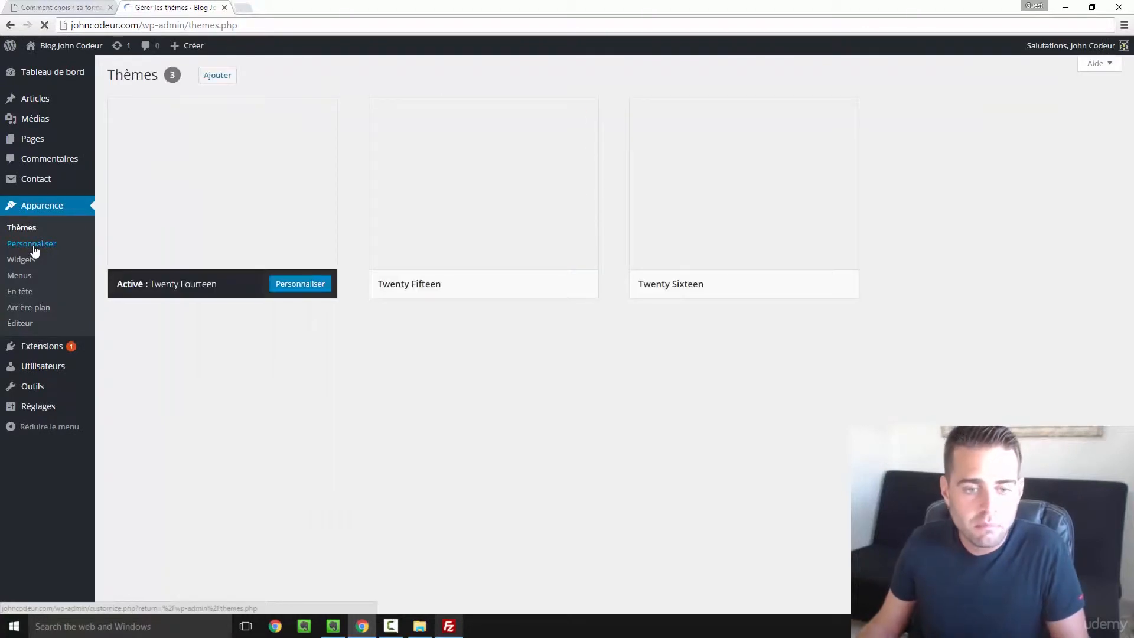
mouse_move(724, 285)
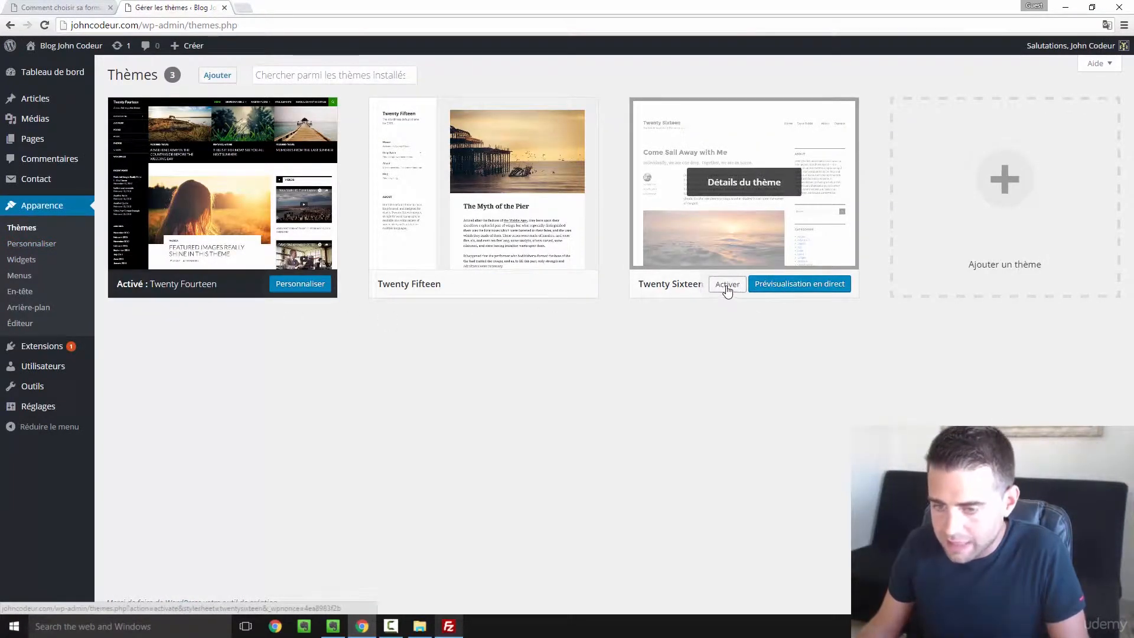
left_click(726, 288)
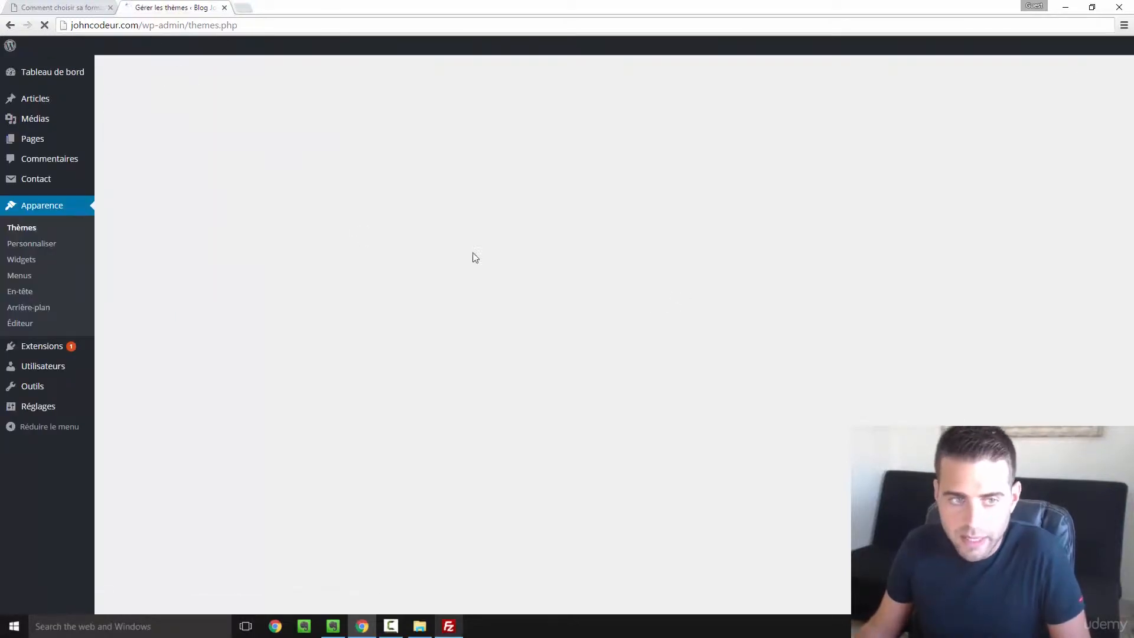
left_click(53, 8)
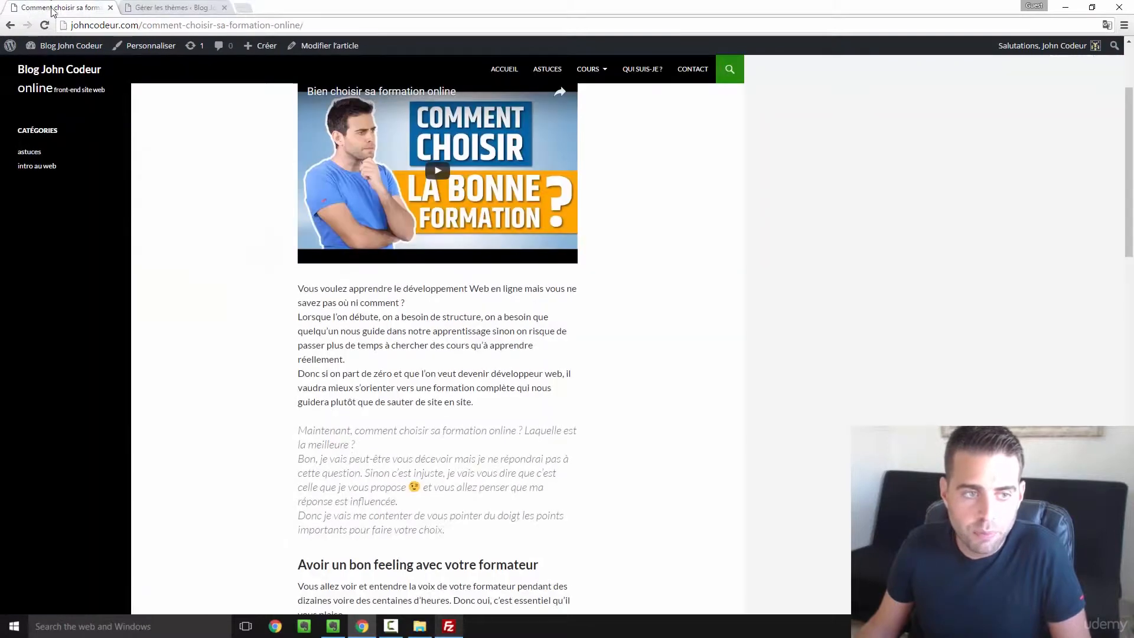
left_click(50, 27)
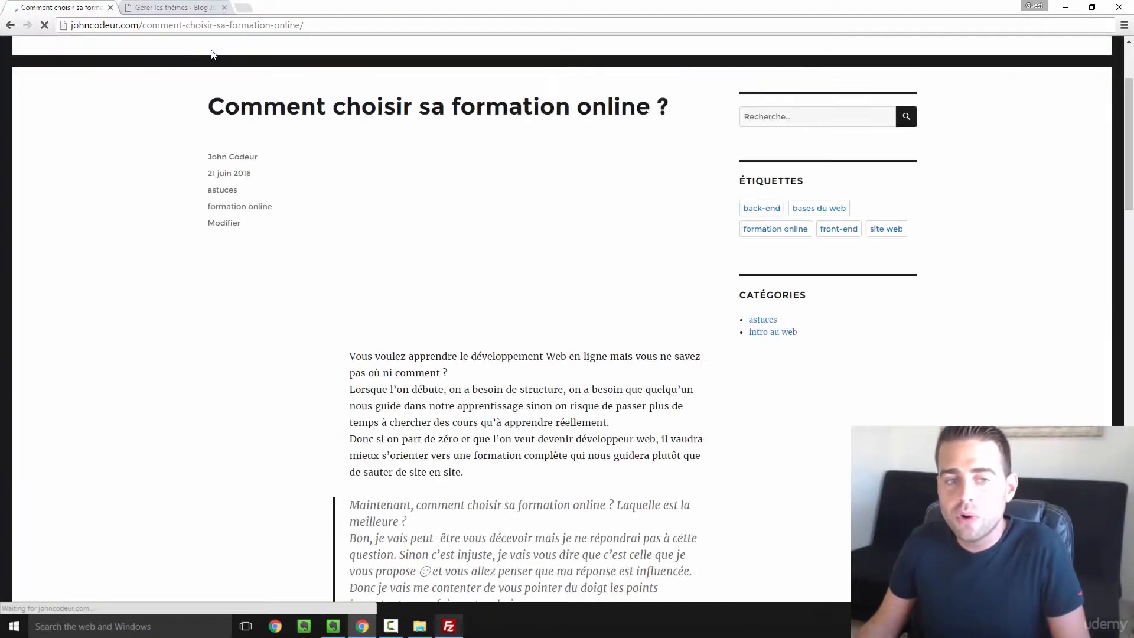
- Open the theme customizer from the blog article and check the site identity settings
left_click(177, 8)
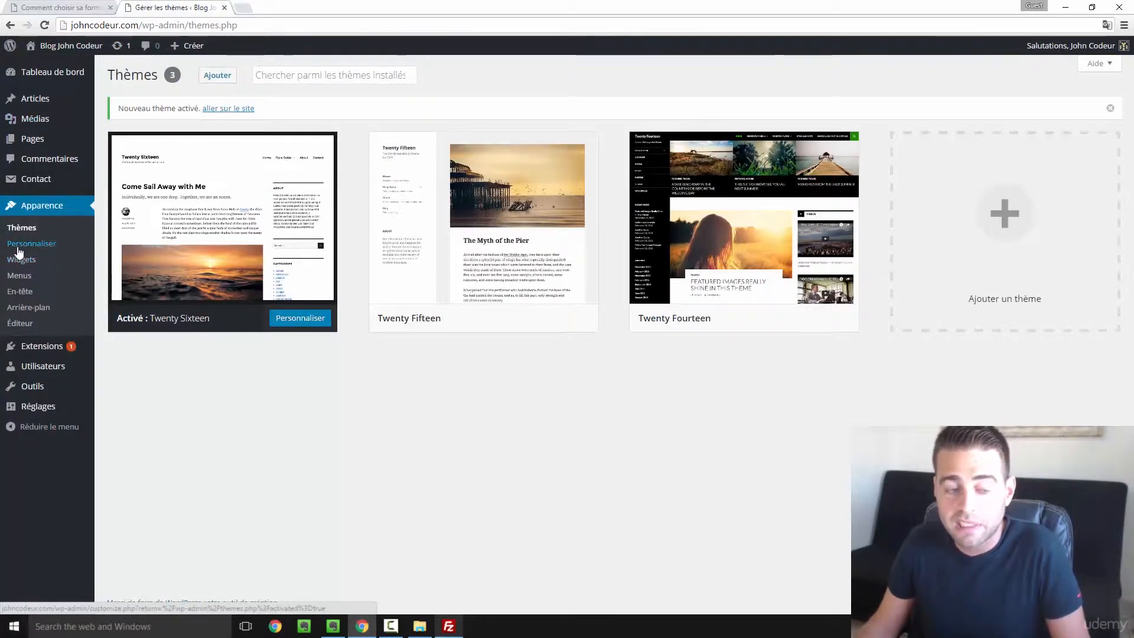
left_click(71, 7)
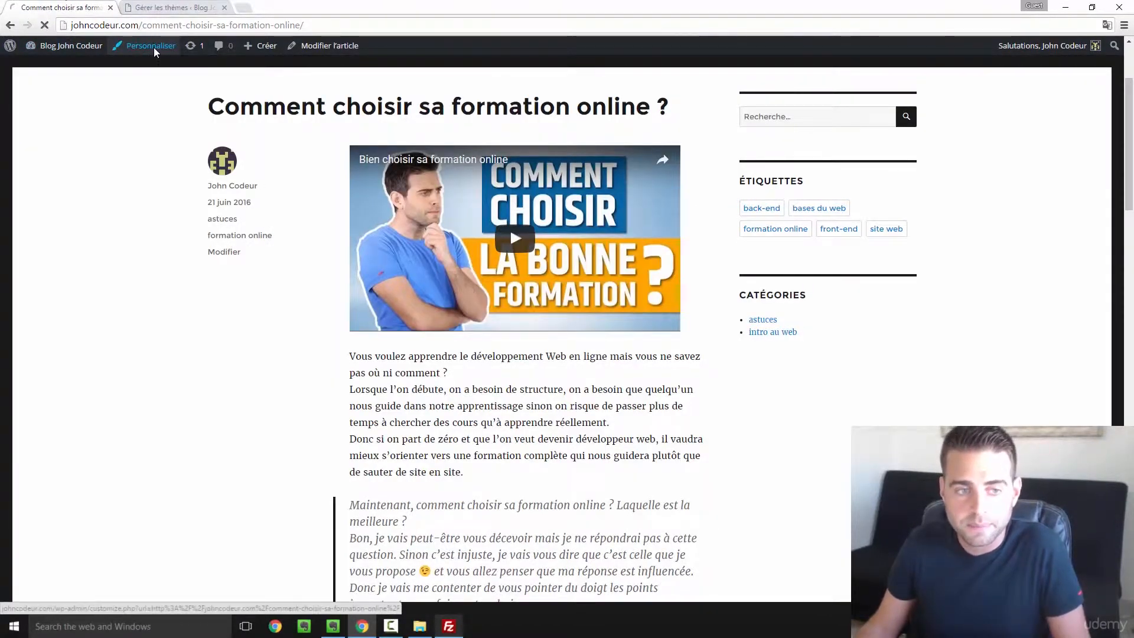
left_click(155, 52)
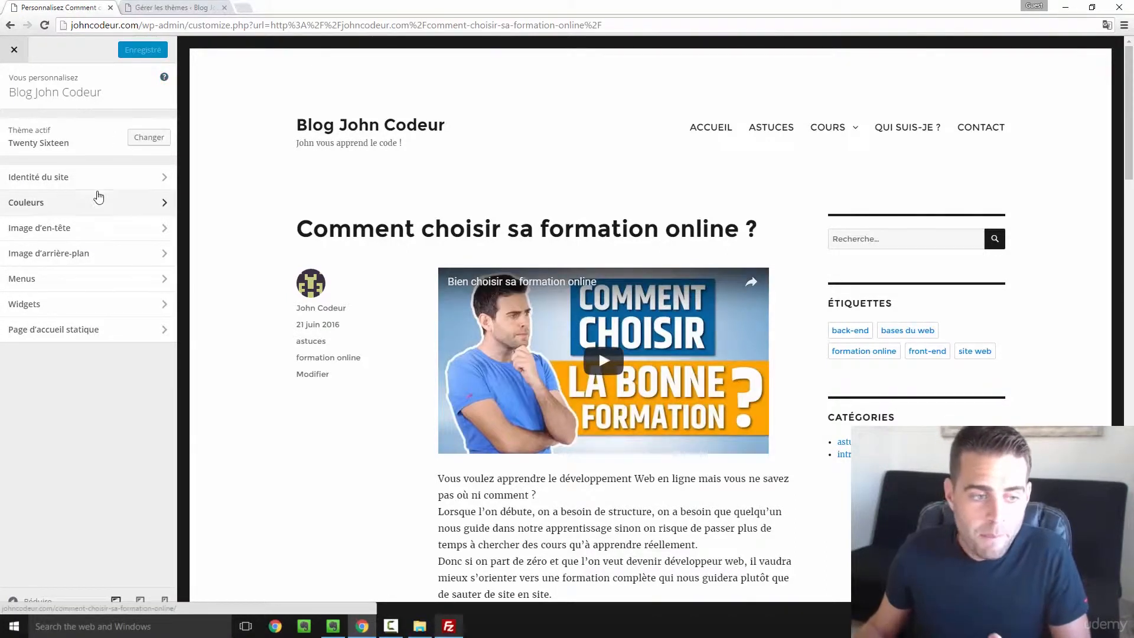
left_click(95, 183)
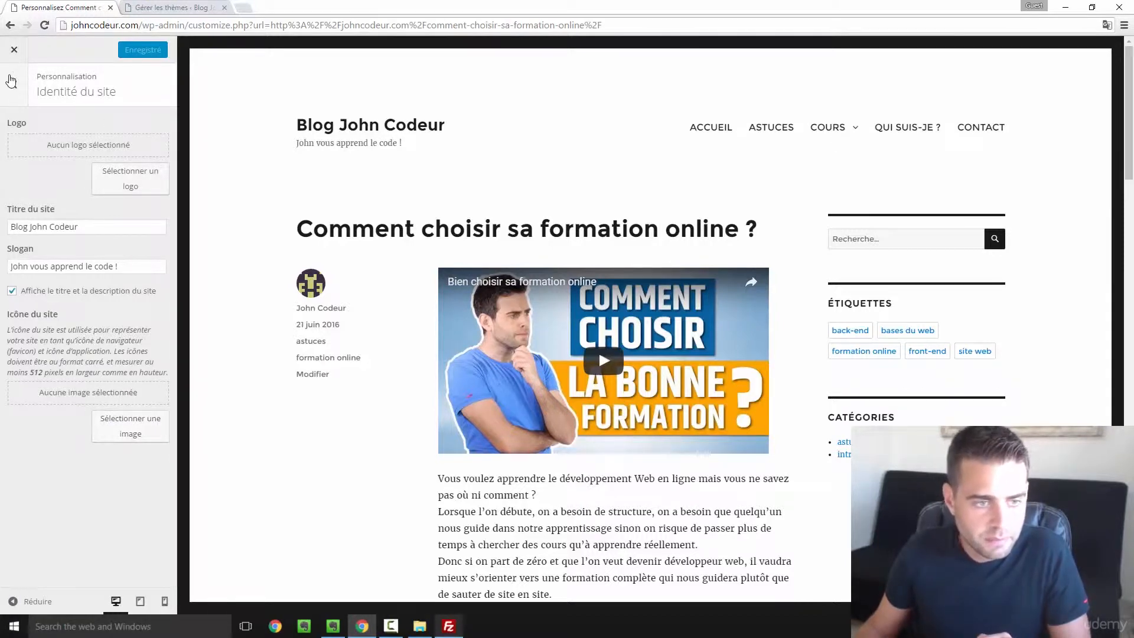
left_click(15, 84)
- Set the site's background colour to the blue #1e73be and return to the main customization options
left_click(98, 208)
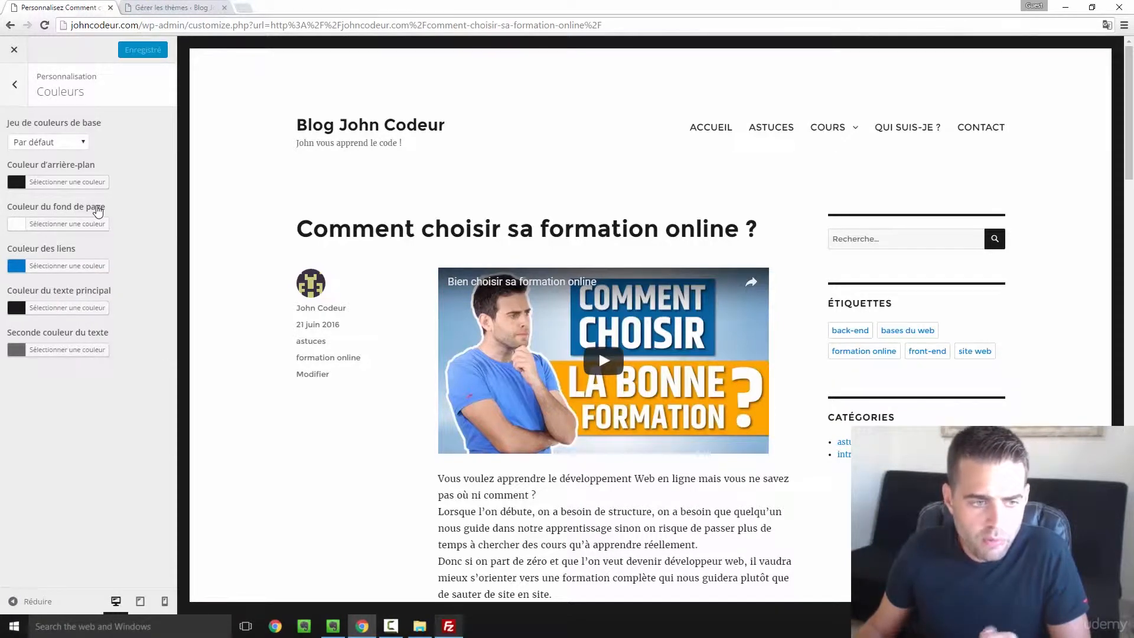
left_click(65, 182)
left_click(101, 332)
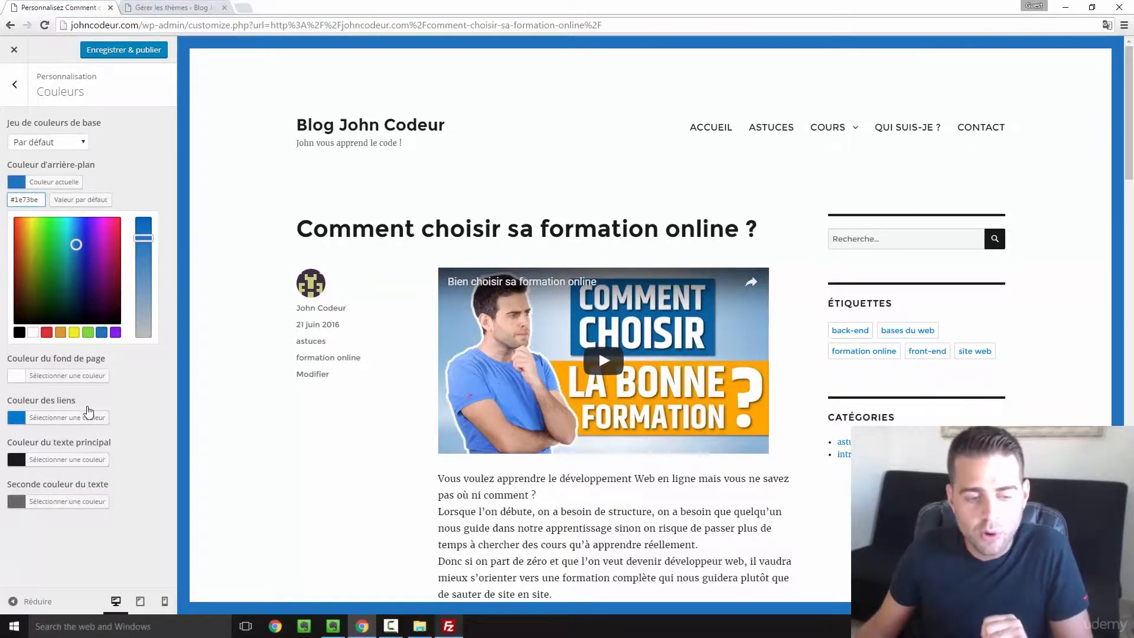
left_click(10, 94)
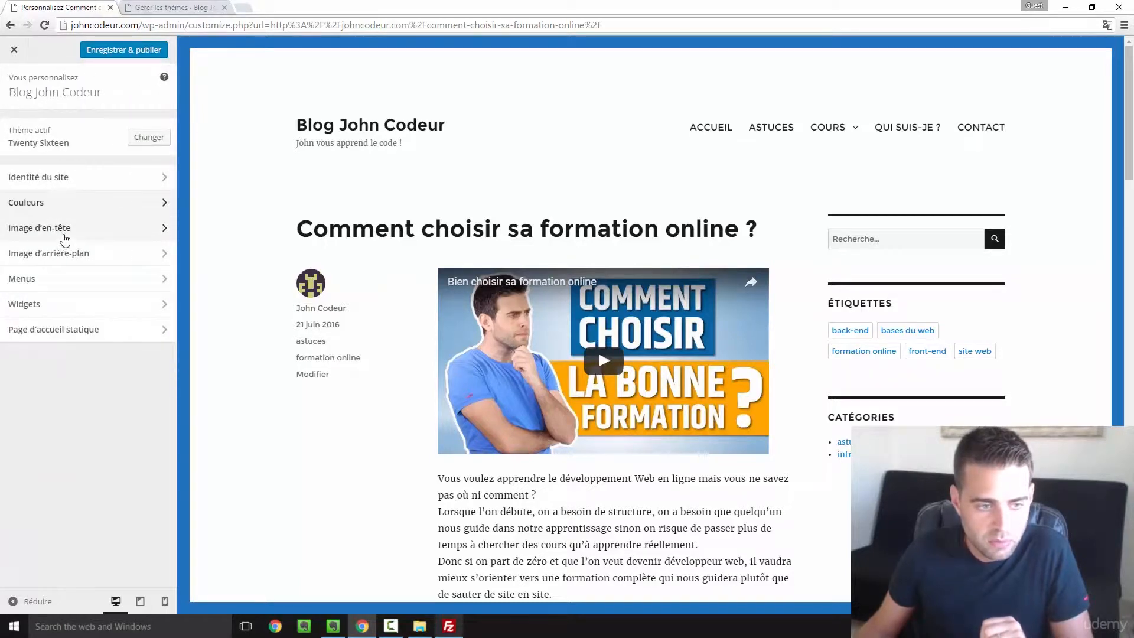
- Upload Banner.png from the desktop's Images folder to the media library as a new header image
left_click(64, 235)
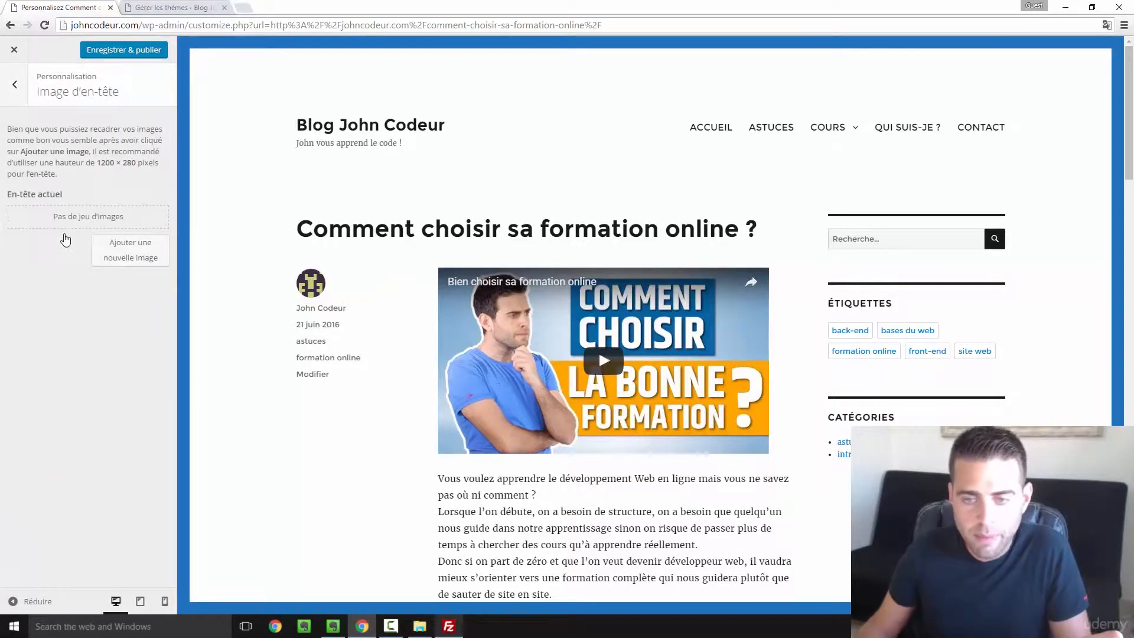
left_click(125, 257)
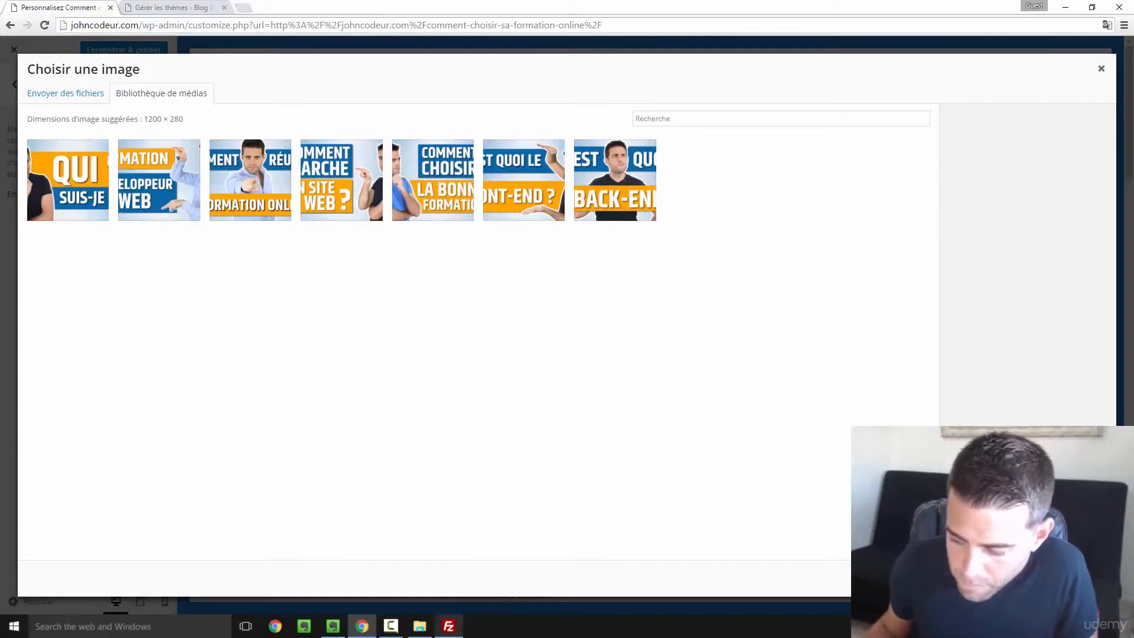
key("super+d")
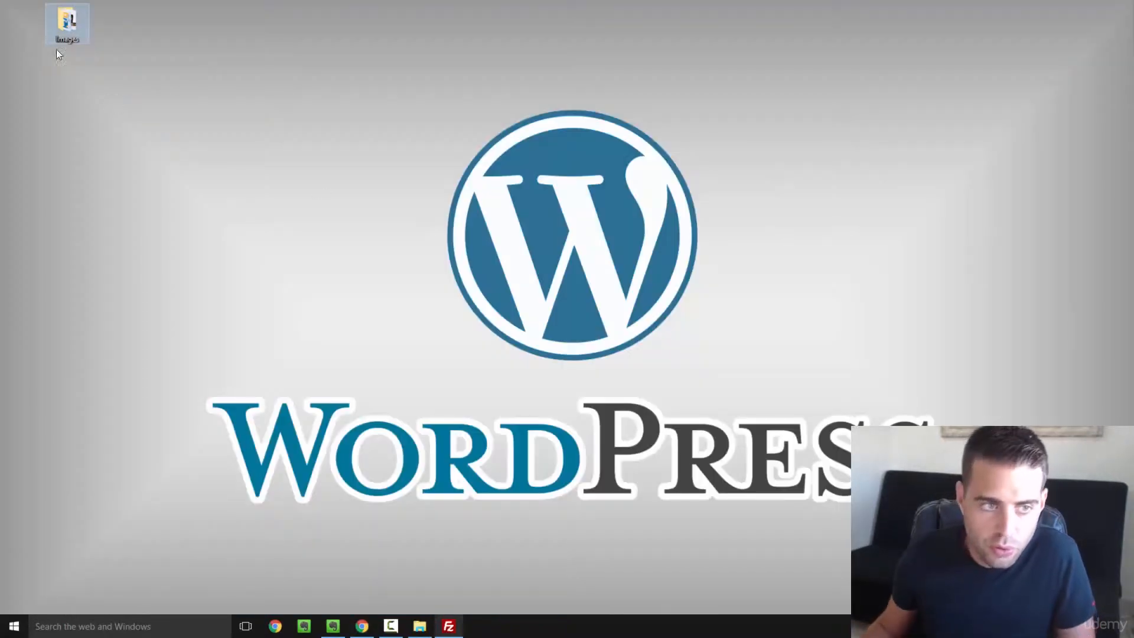
double_click(66, 17)
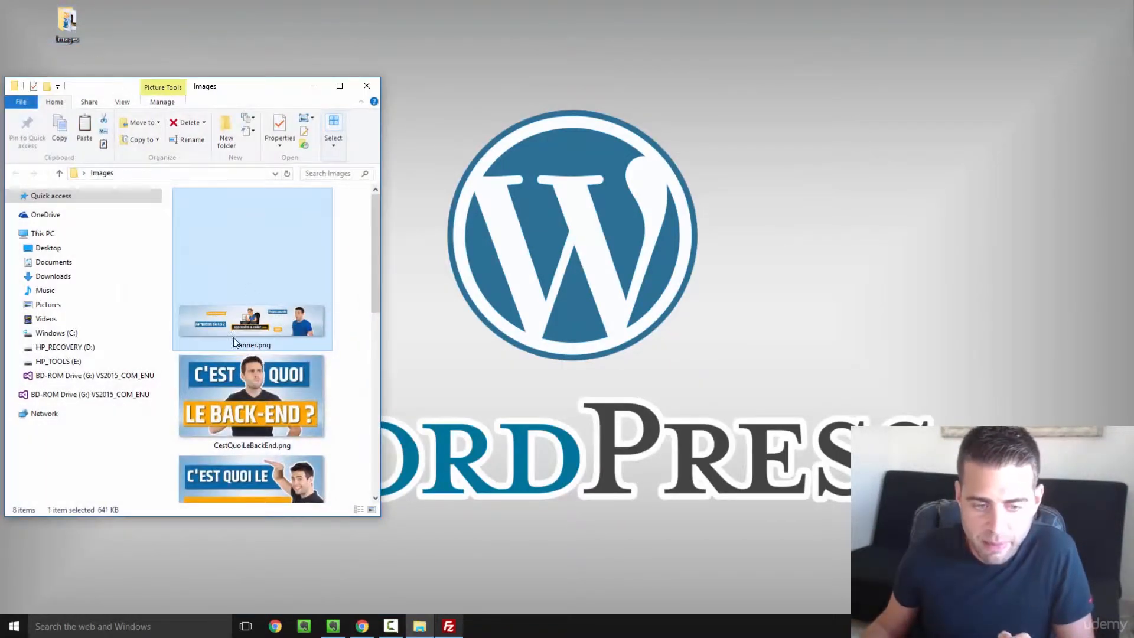
left_click(362, 627)
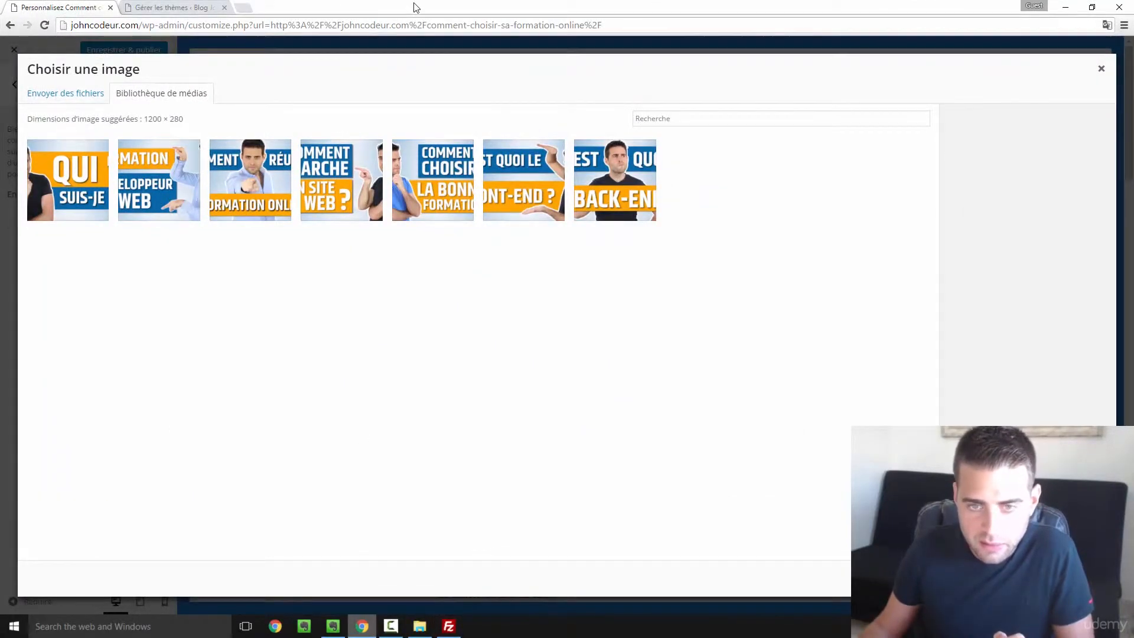
left_click_drag(413, 8, 629, 23)
left_click_drag(243, 304, 639, 381)
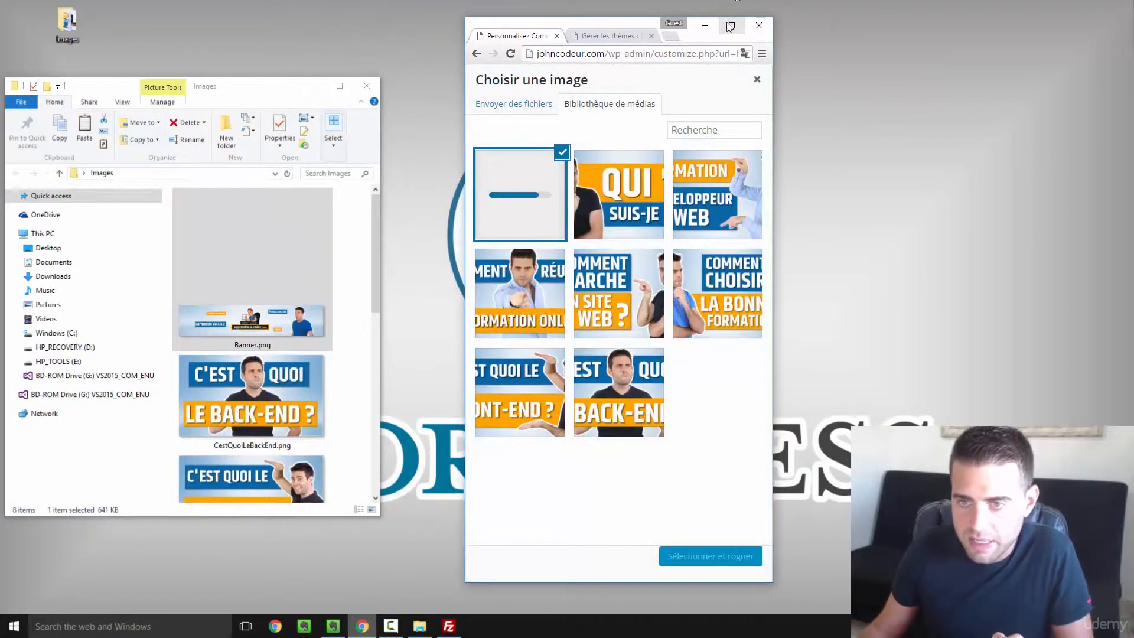
left_click(731, 26)
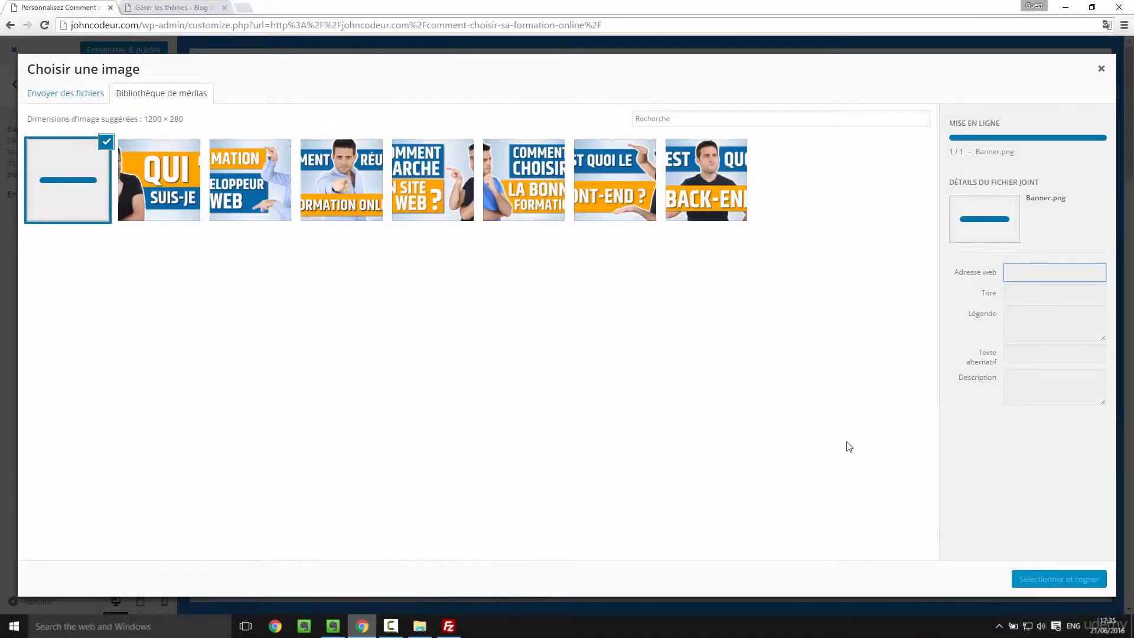
- Crop the uploaded banner with the frame roughly centred on its content, trimming both side edges, and check the header in the preview
left_click(1043, 576)
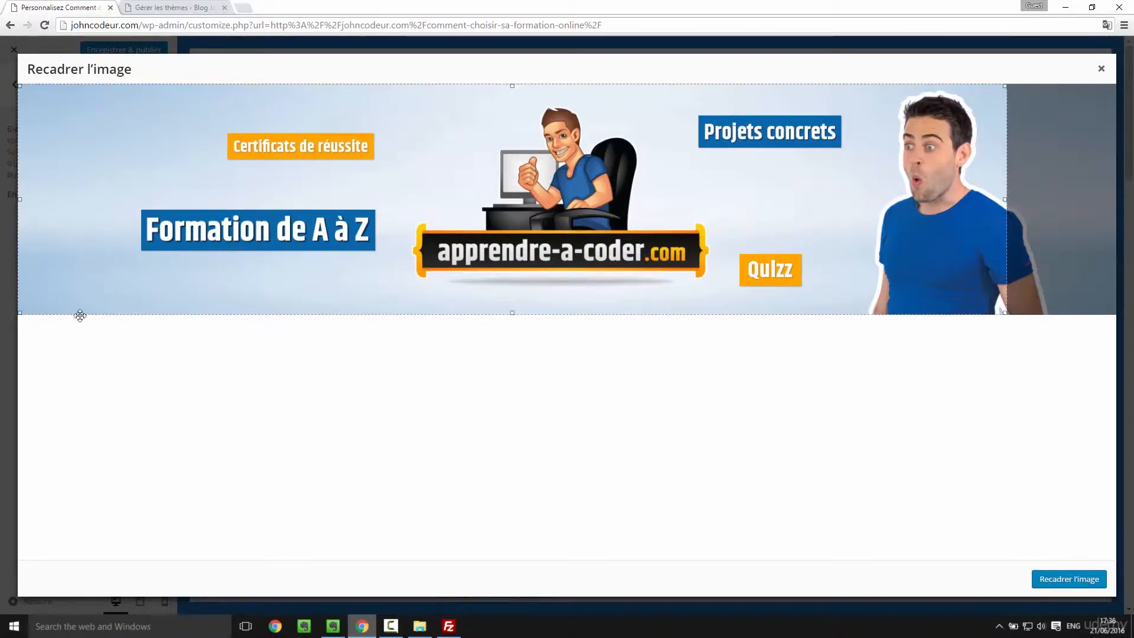
left_click_drag(44, 303, 67, 305)
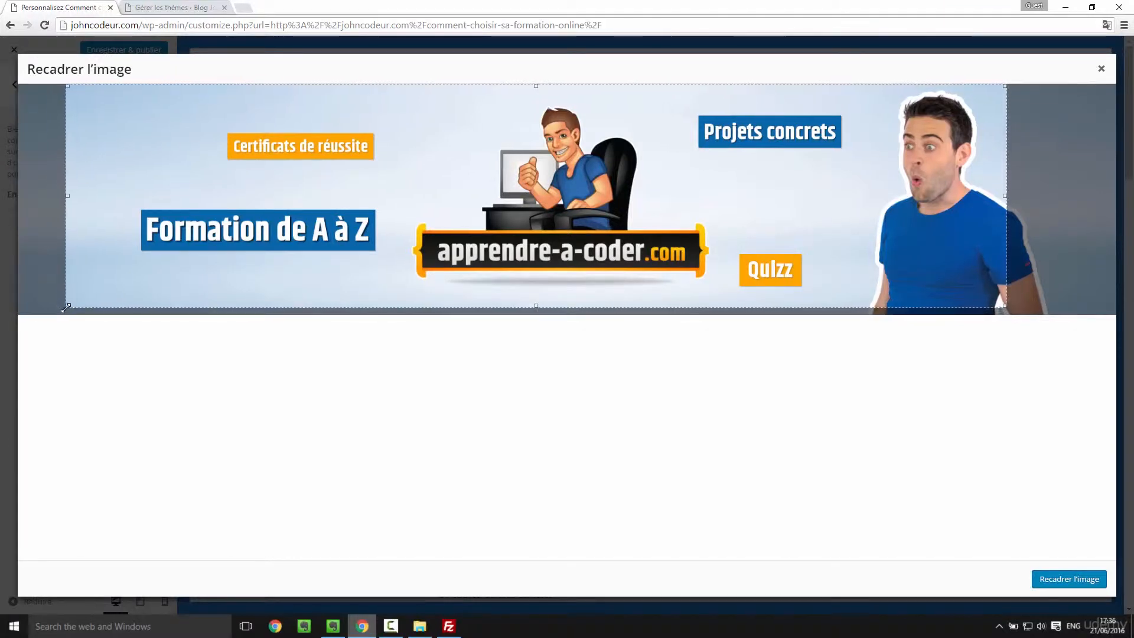
left_click_drag(1003, 195, 1129, 190)
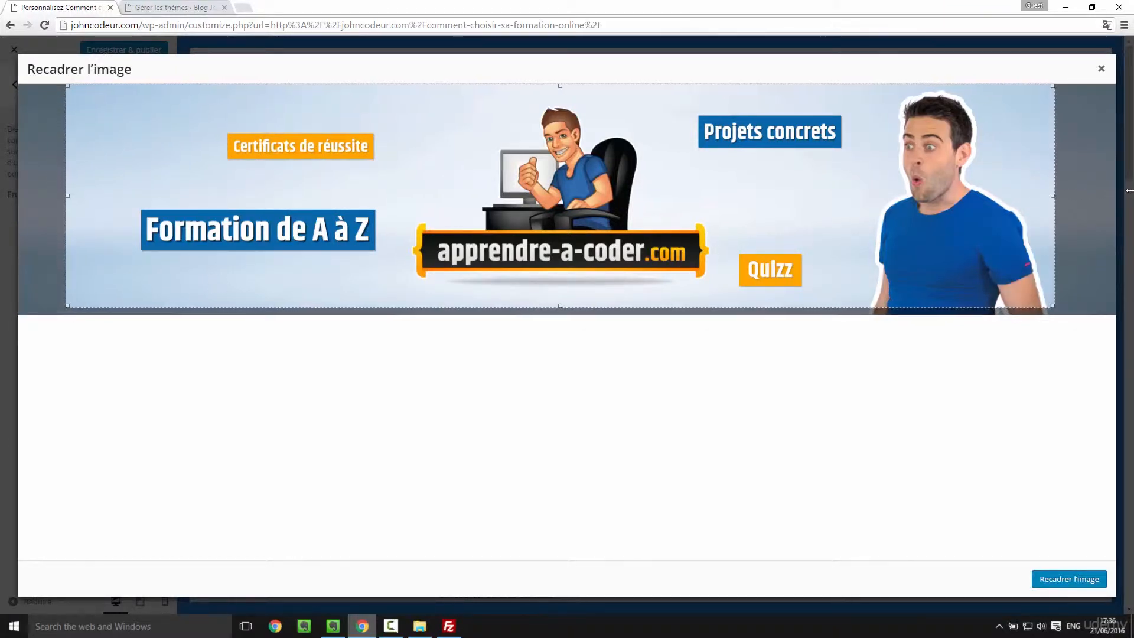
left_click_drag(871, 194, 933, 195)
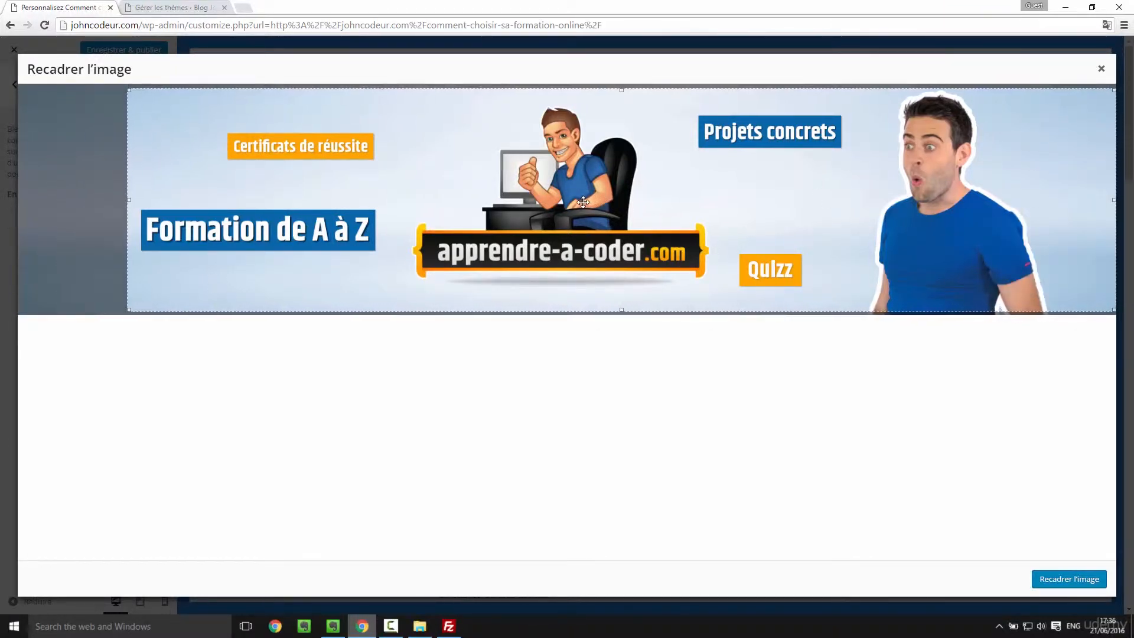
left_click_drag(576, 197, 566, 197)
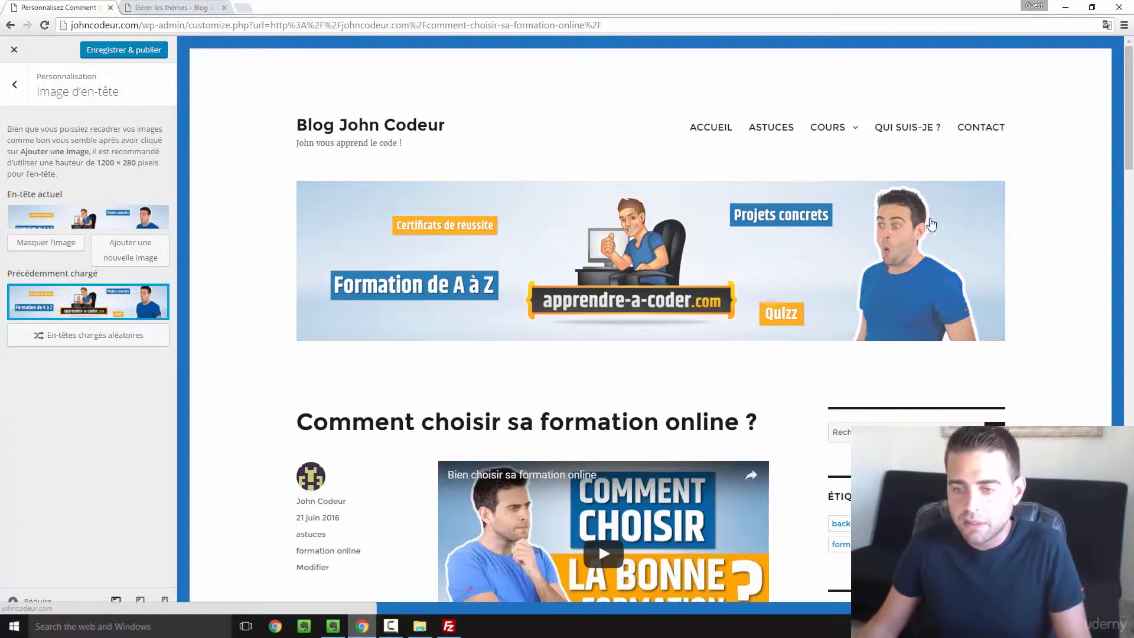
scroll(679, 212, "down", 1)
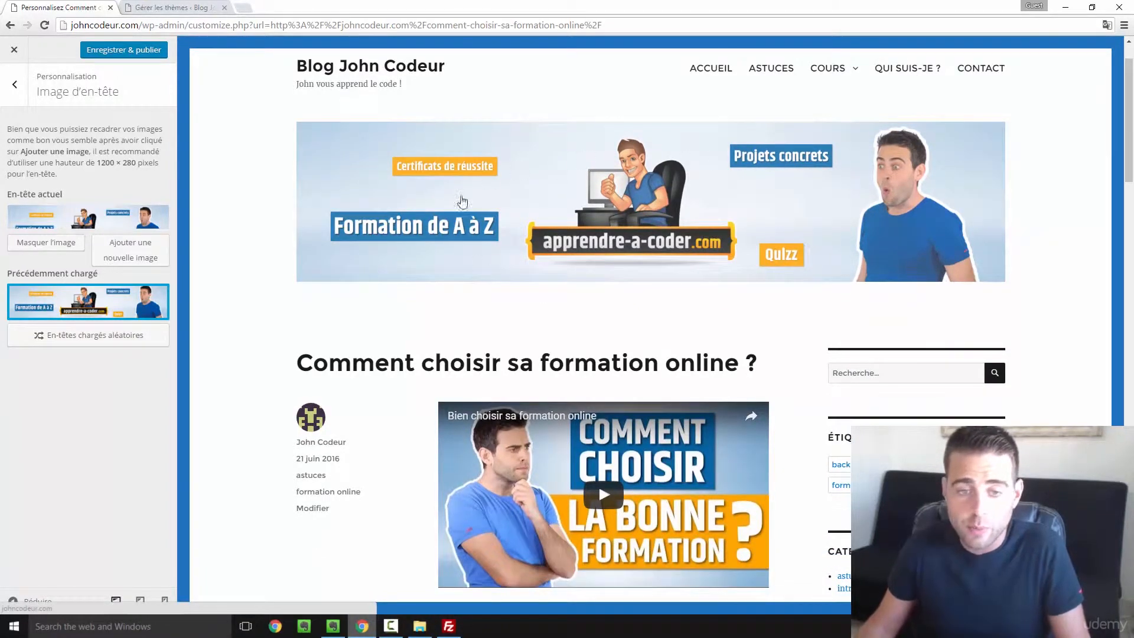
- Save and publish the customized header, and check the background image settings
scroll(574, 143, "up", 1)
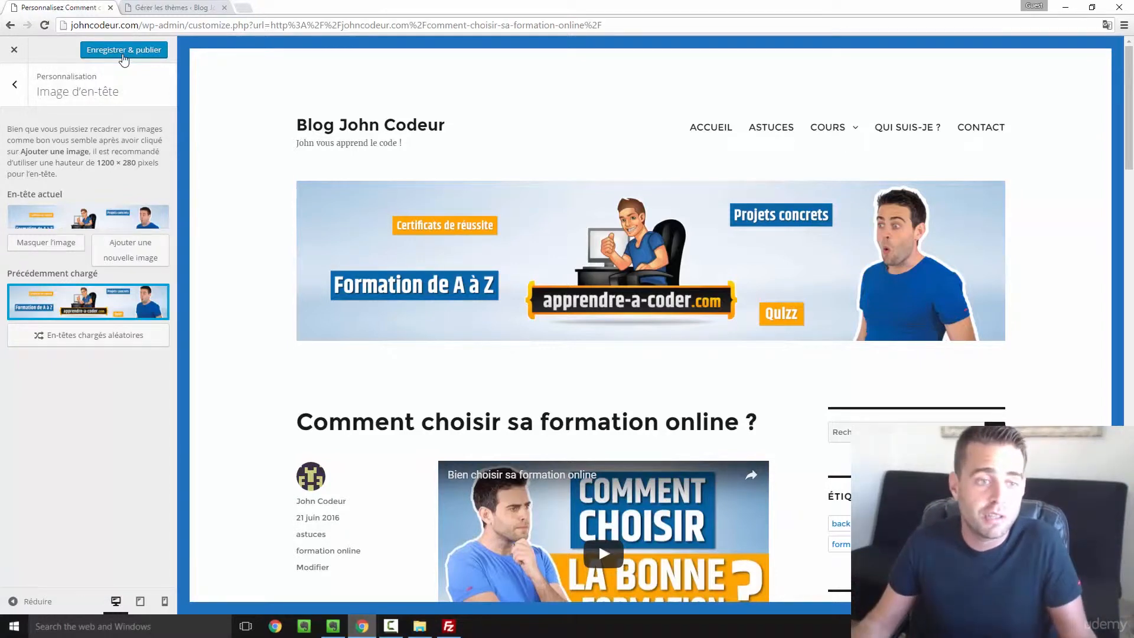
left_click(123, 57)
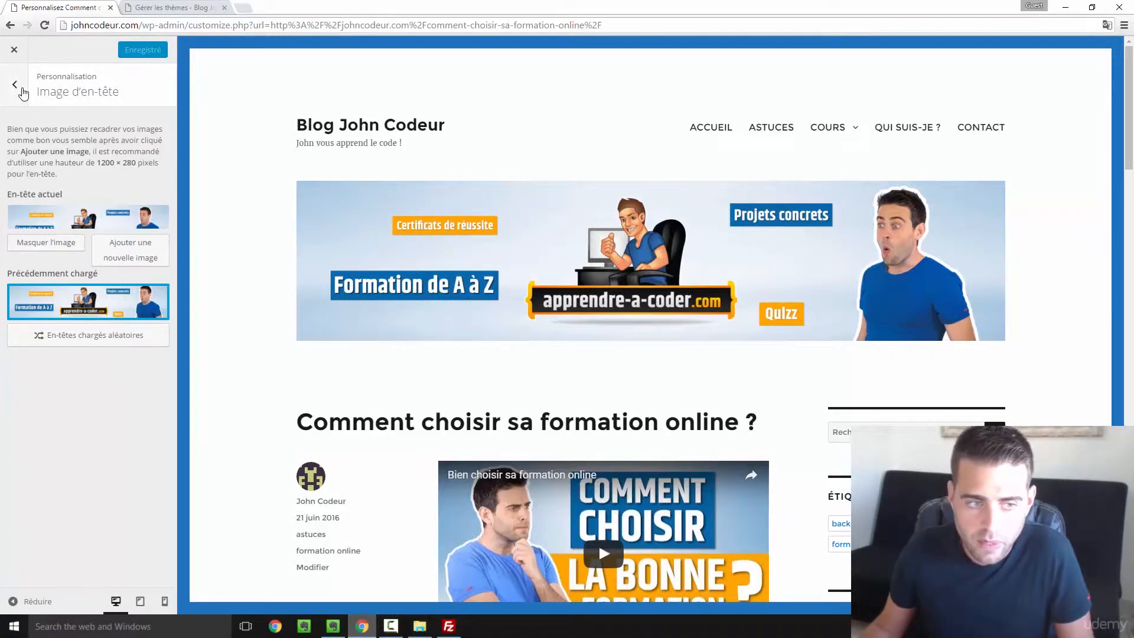
left_click(16, 85)
left_click(67, 254)
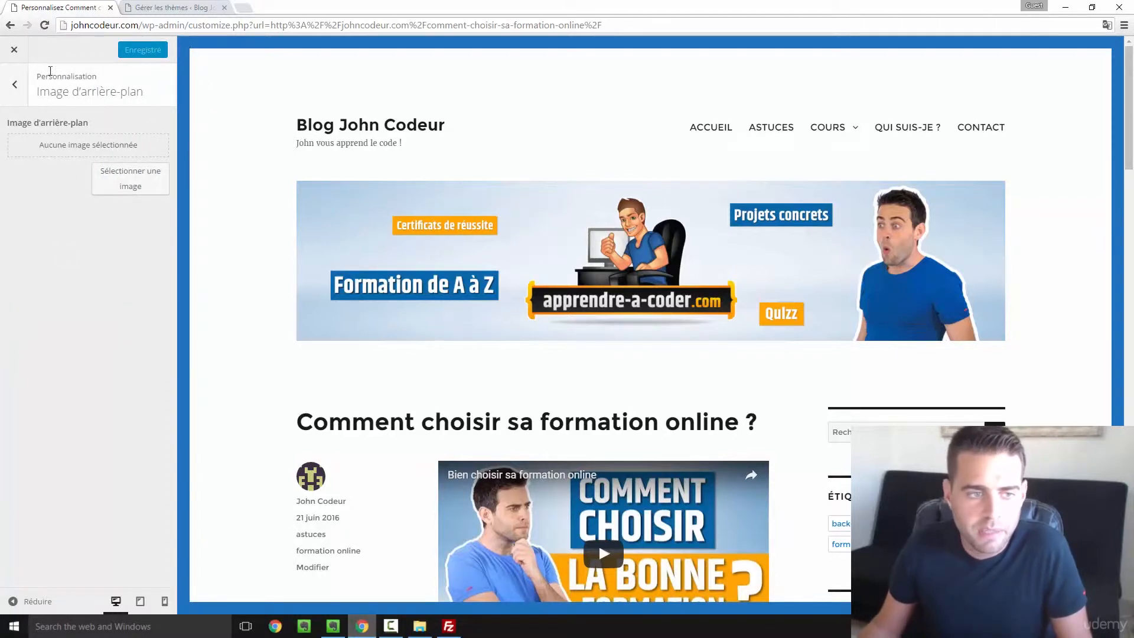
left_click(13, 85)
- Review the items and location settings of Menu Principal, and return to the main customization options
left_click(80, 274)
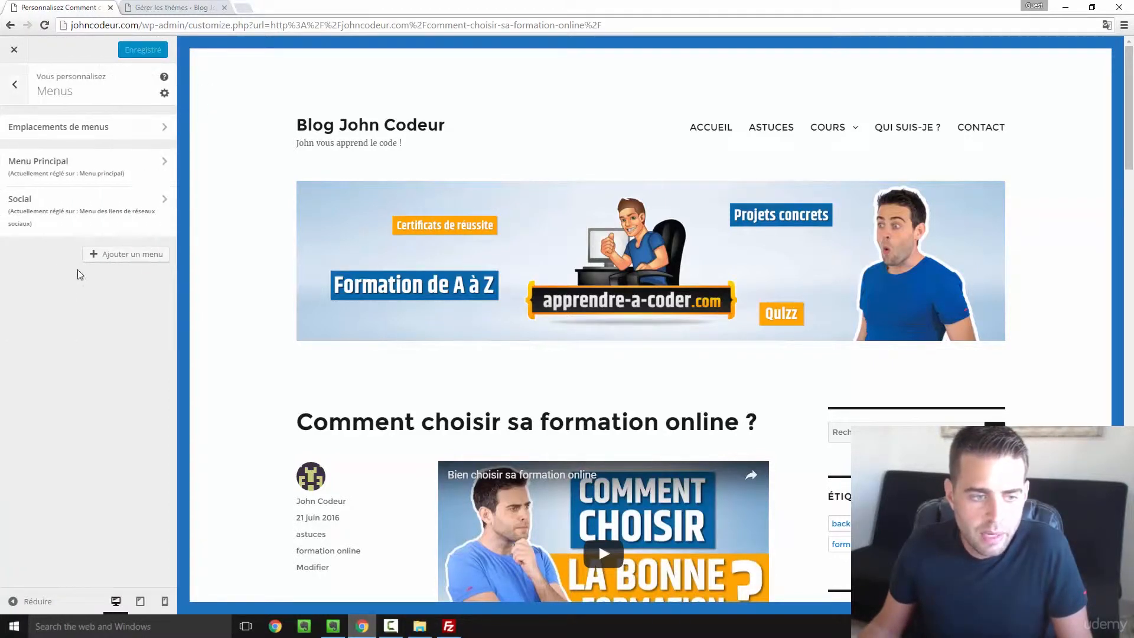
left_click(71, 166)
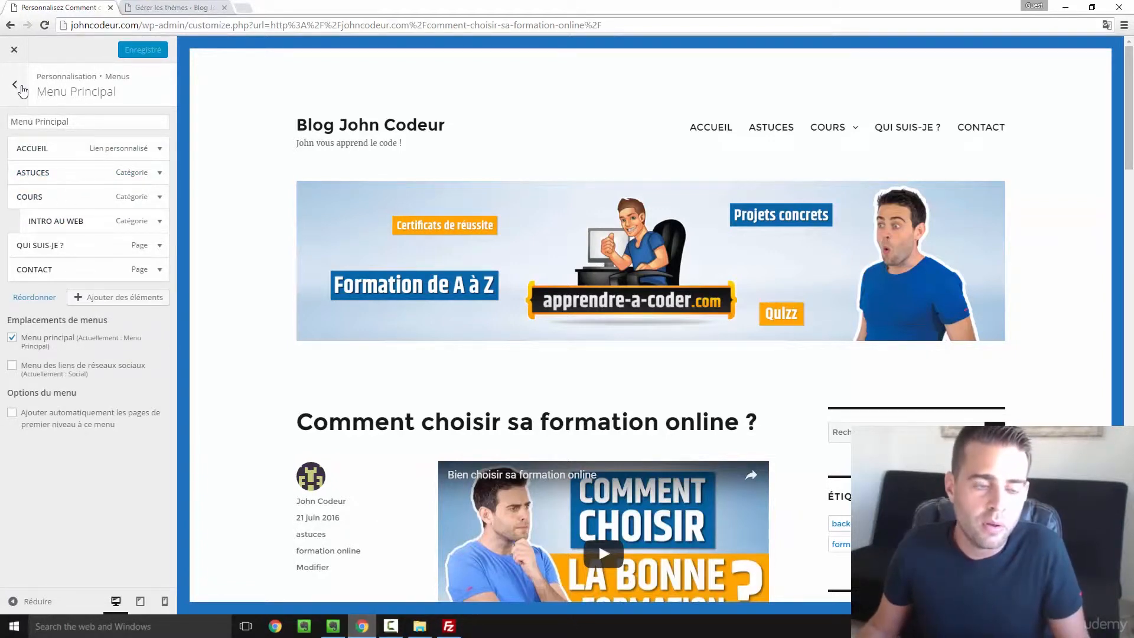
left_click(17, 88)
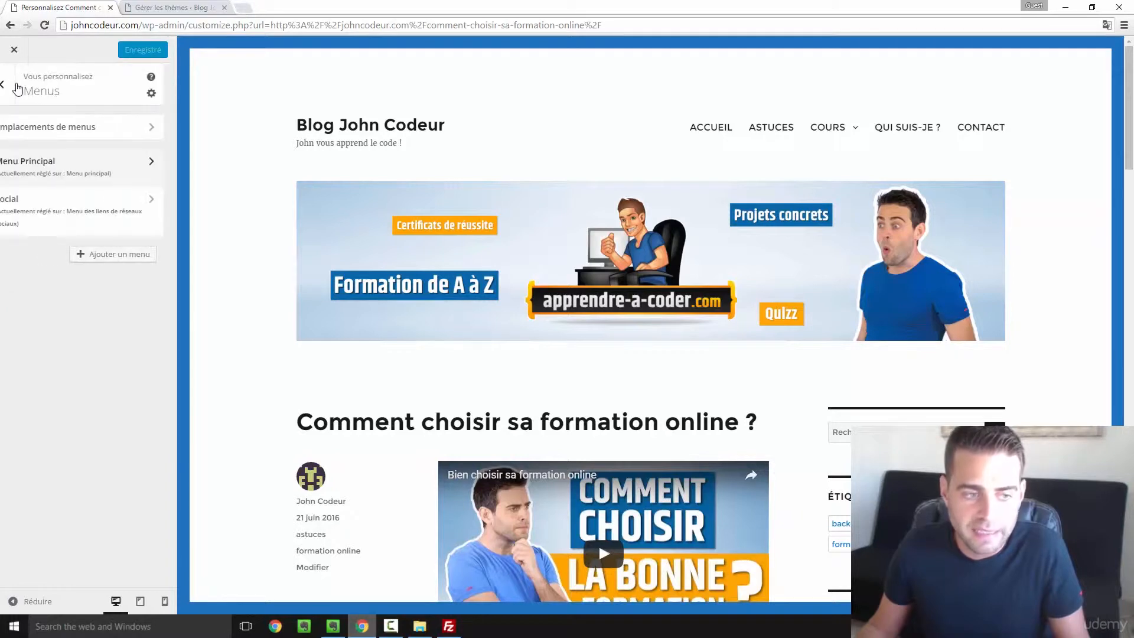
left_click(16, 90)
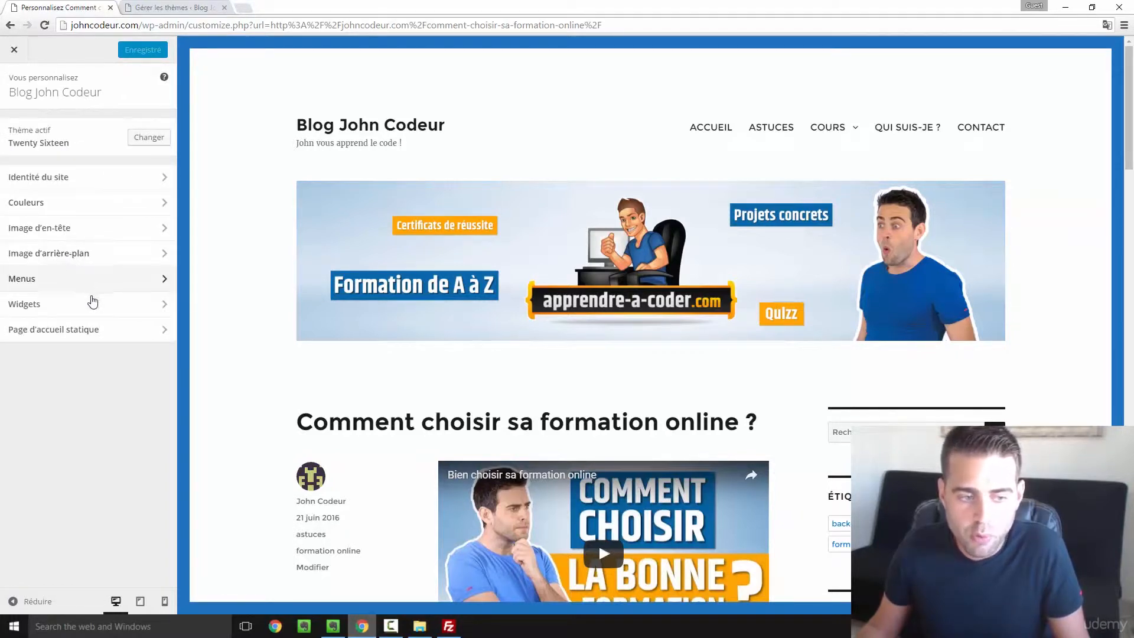
- Check the widget settings and the static front page settings in the customizer
left_click(93, 304)
left_click(18, 87)
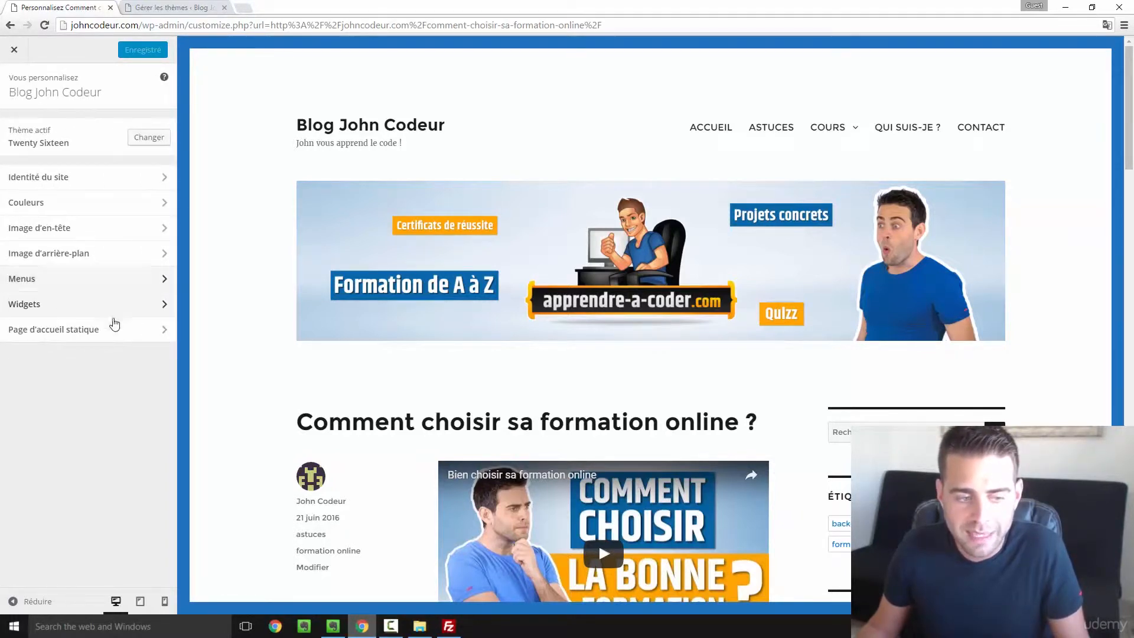
left_click(116, 335)
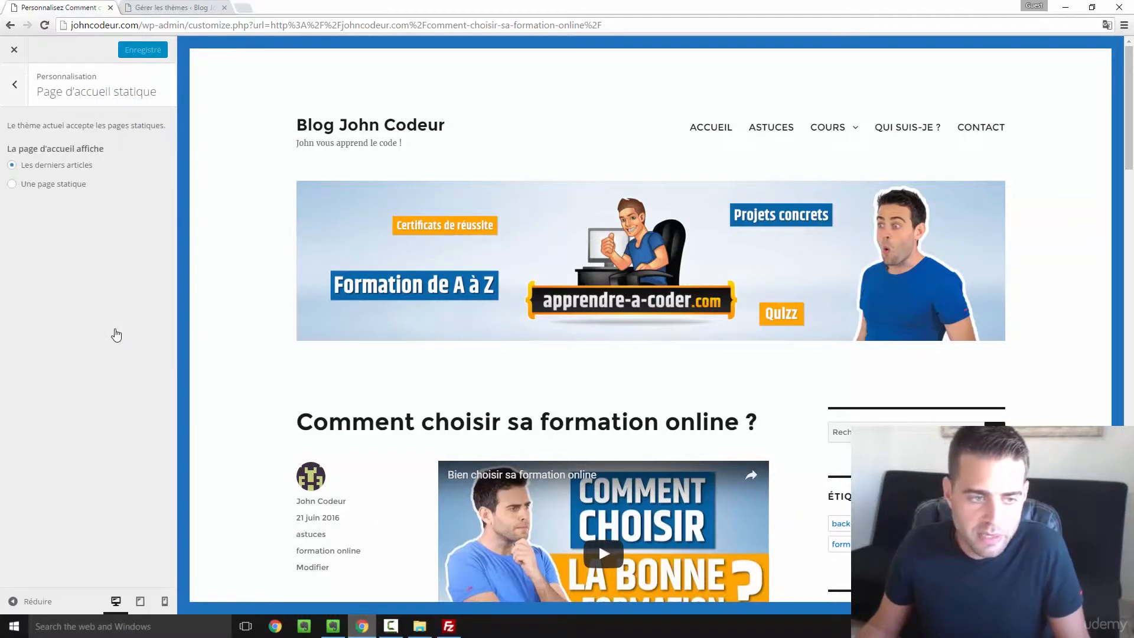
left_click(18, 86)
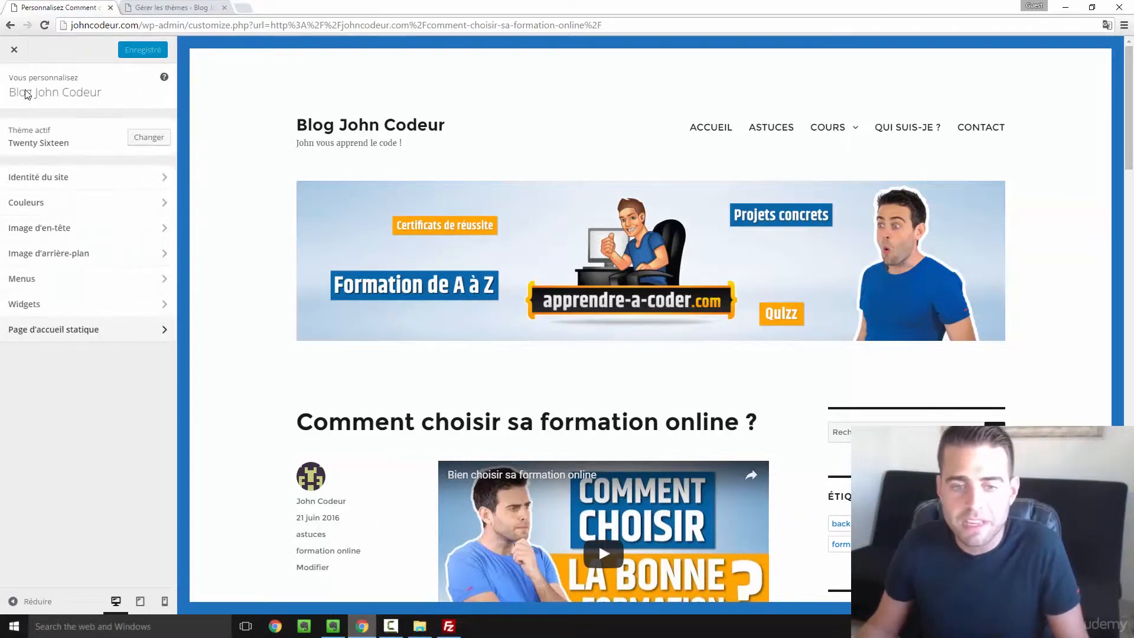
- Review the article preview and the site identity settings, returning to the main customization options
scroll(597, 325, "down", 2)
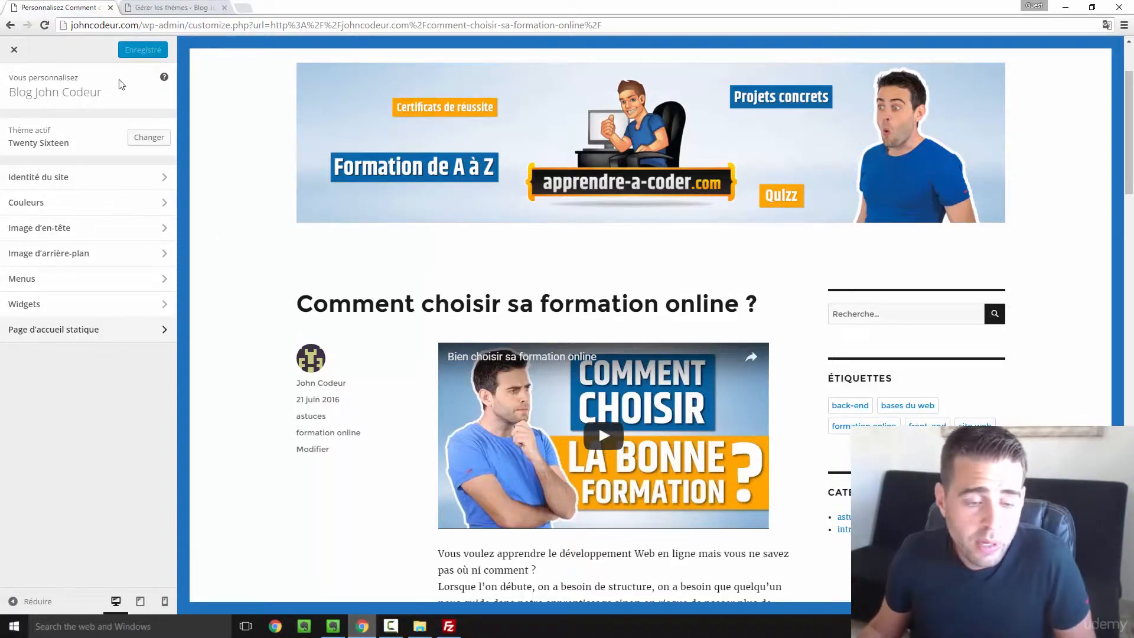
left_click(71, 177)
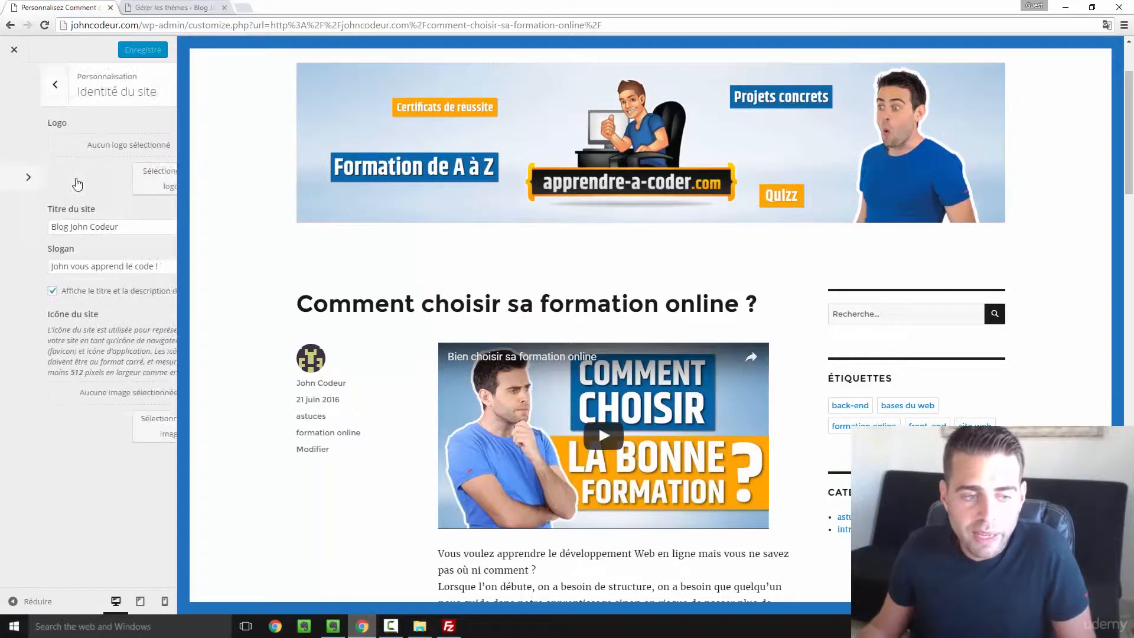
left_click(14, 84)
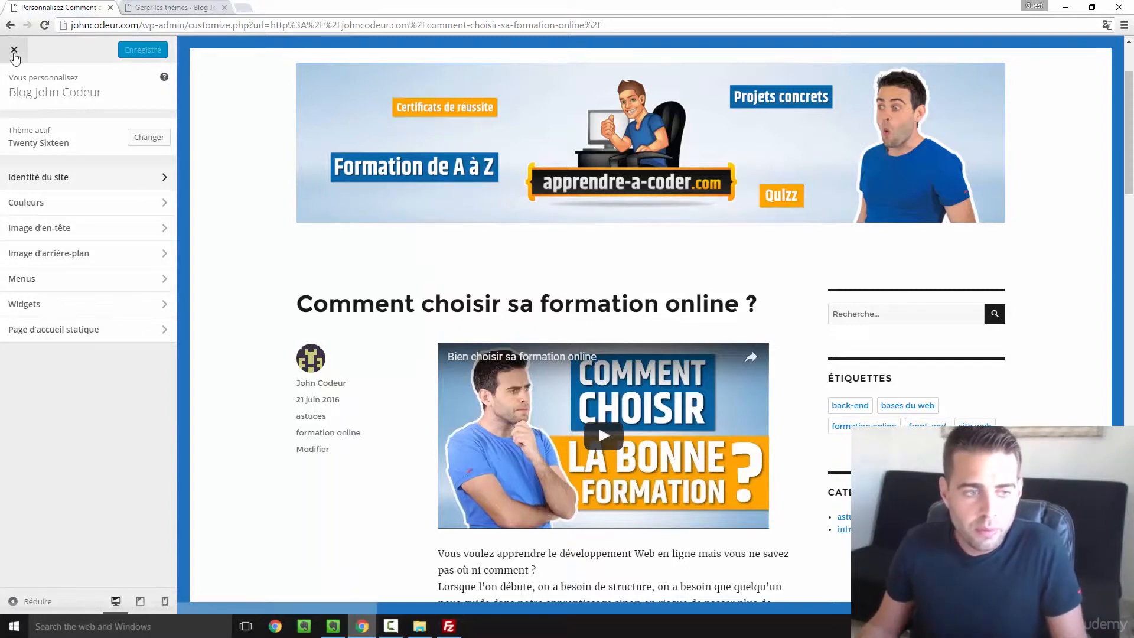
- Close the customizer and check the blue background and banner on the live article page
left_click(14, 52)
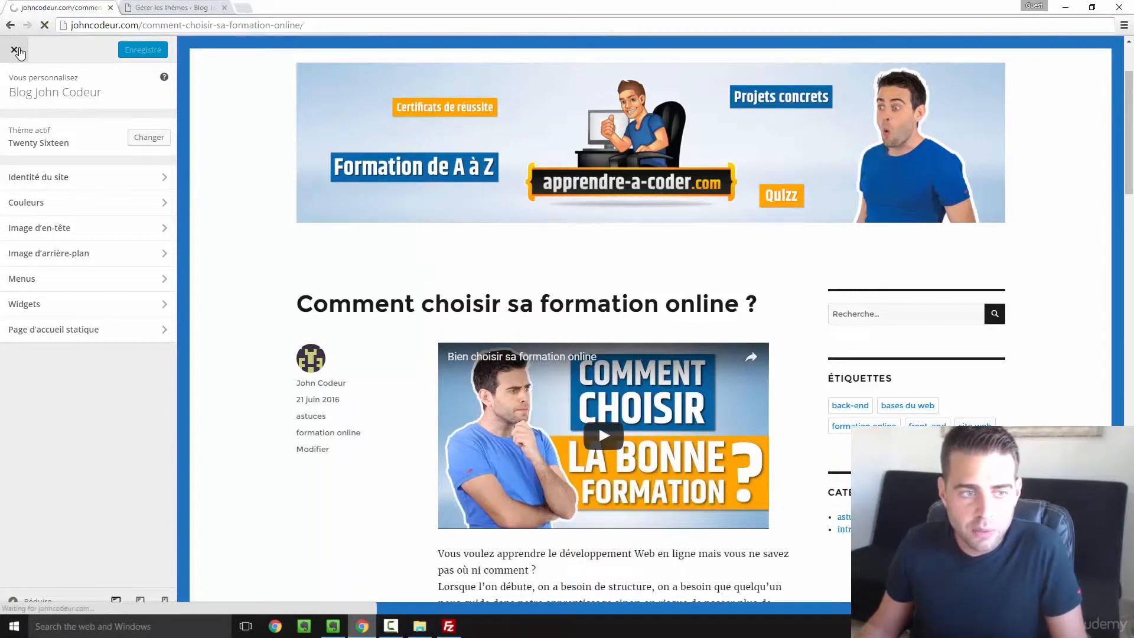
scroll(503, 185, "down", 3)
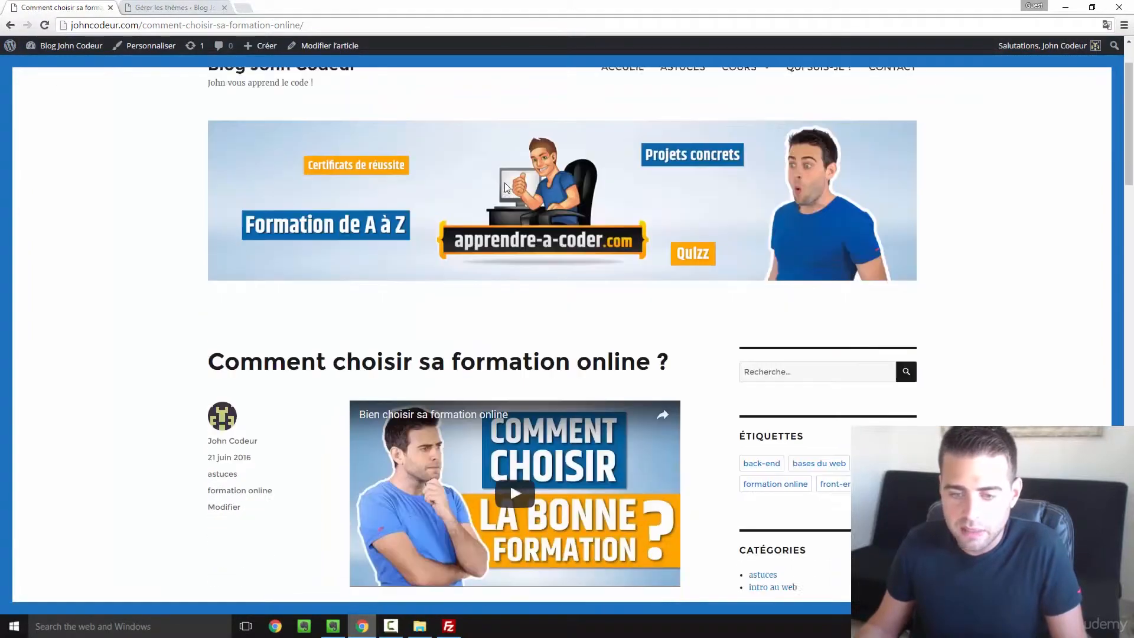
scroll(504, 189, "up", 2)
- Load the blog's home page at johncodeur.com and look over its header, article and sidebar
left_click_drag(139, 25, 462, 26)
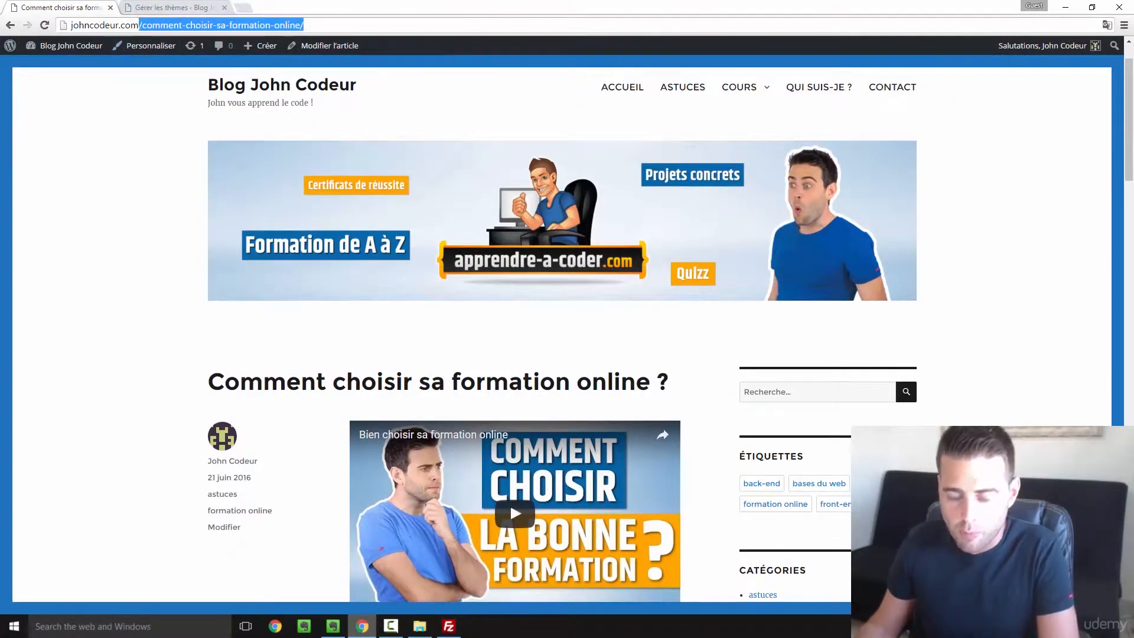
key("BackSpace")
key("Return")
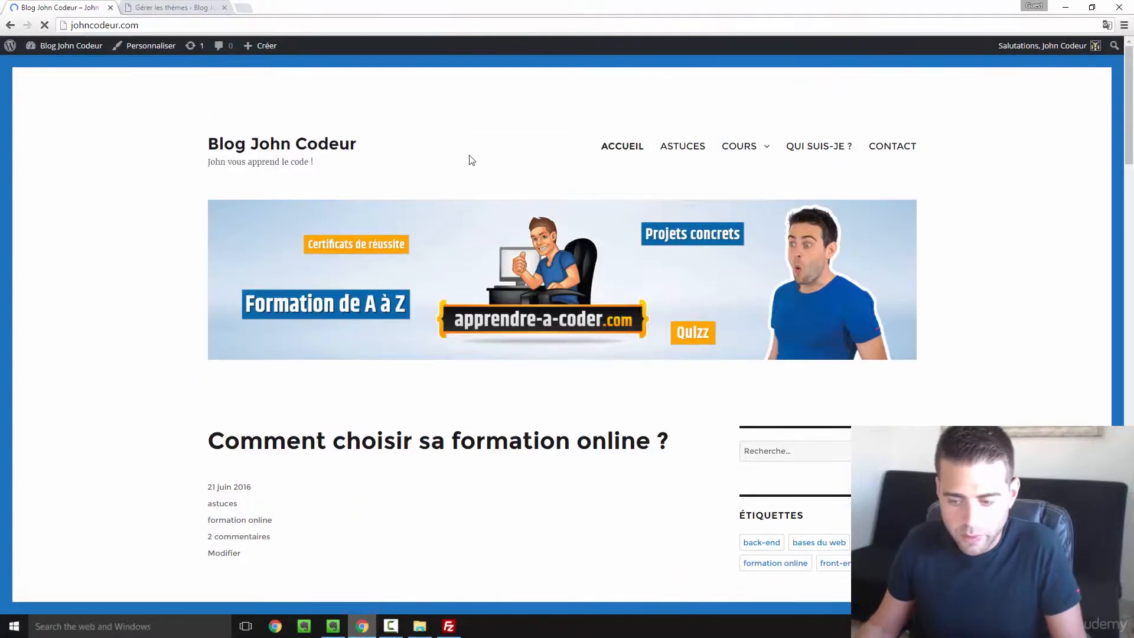
scroll(620, 232, "down", 1)
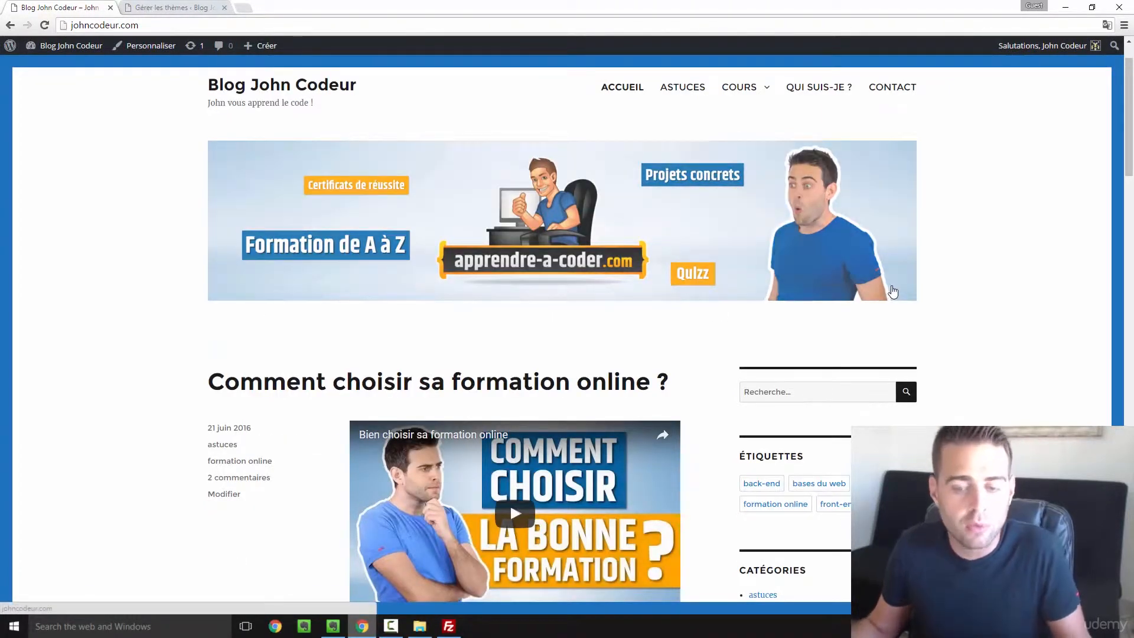
scroll(731, 303, "down", 2)
scroll(726, 302, "down", 1)
scroll(721, 299, "up", 4)
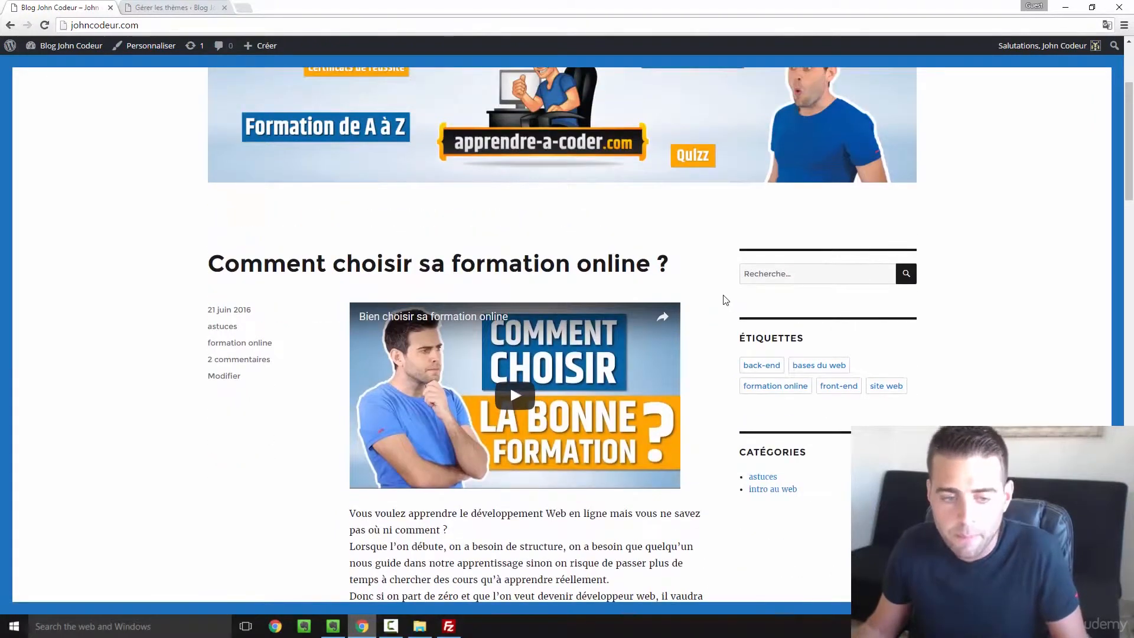
- Go from the installed themes to the page for adding themes and browse the featured ones
left_click(174, 7)
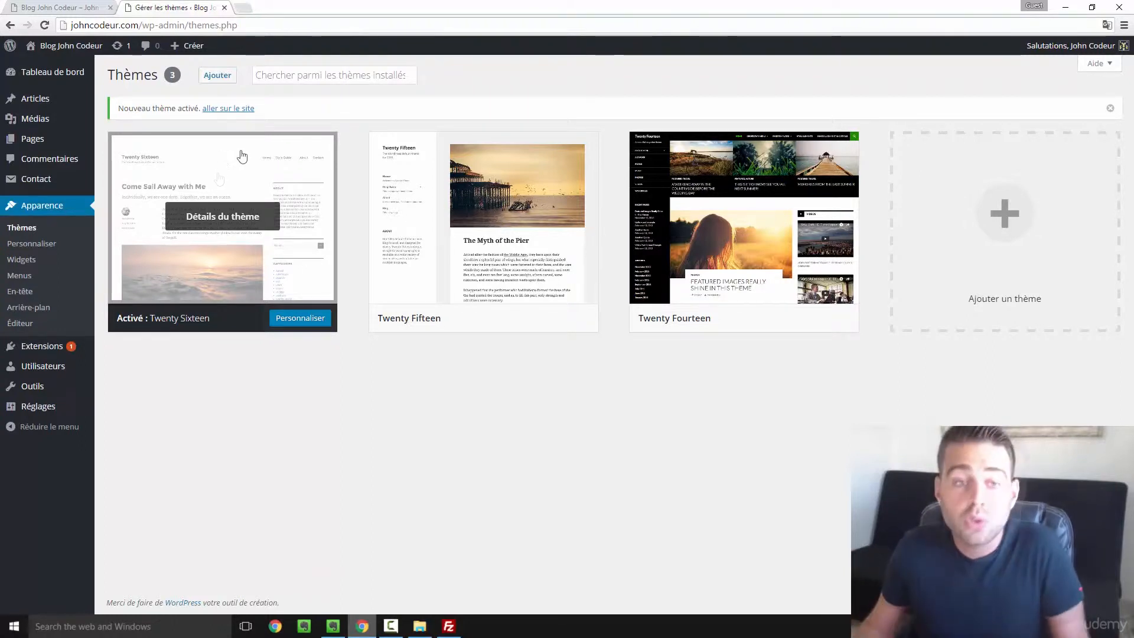
left_click(217, 78)
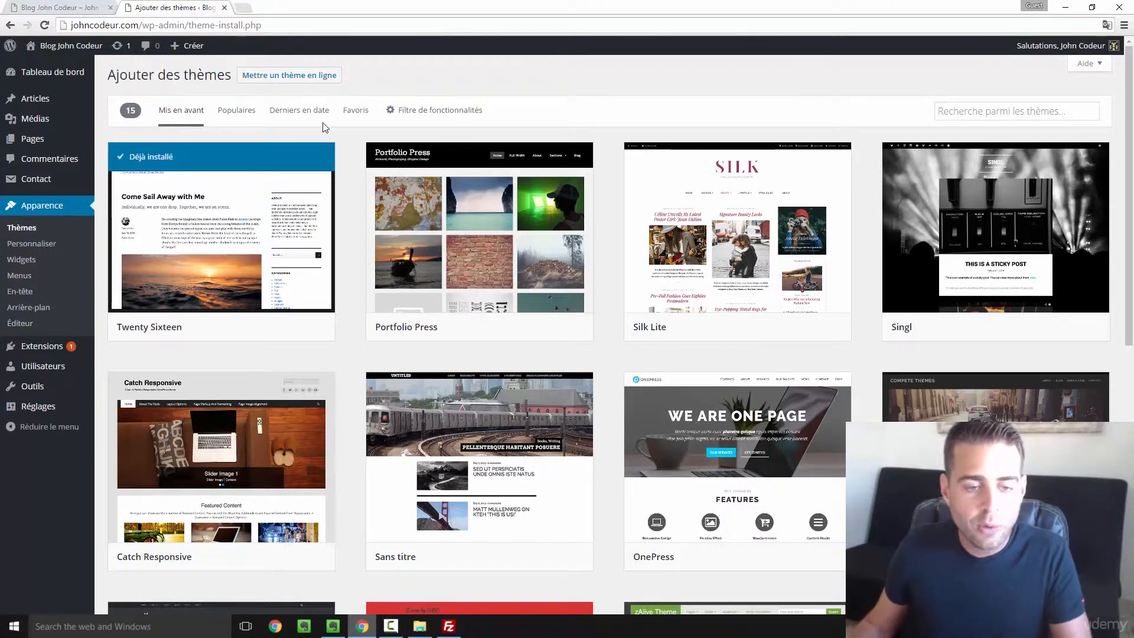
mouse_move(466, 238)
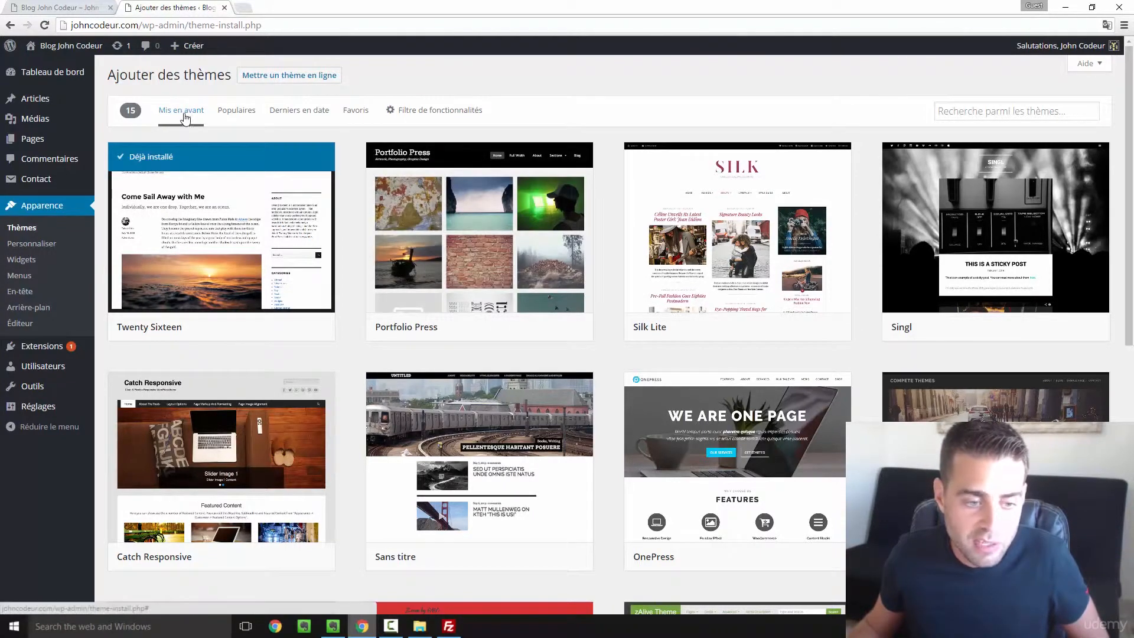
scroll(472, 413, "down", 4)
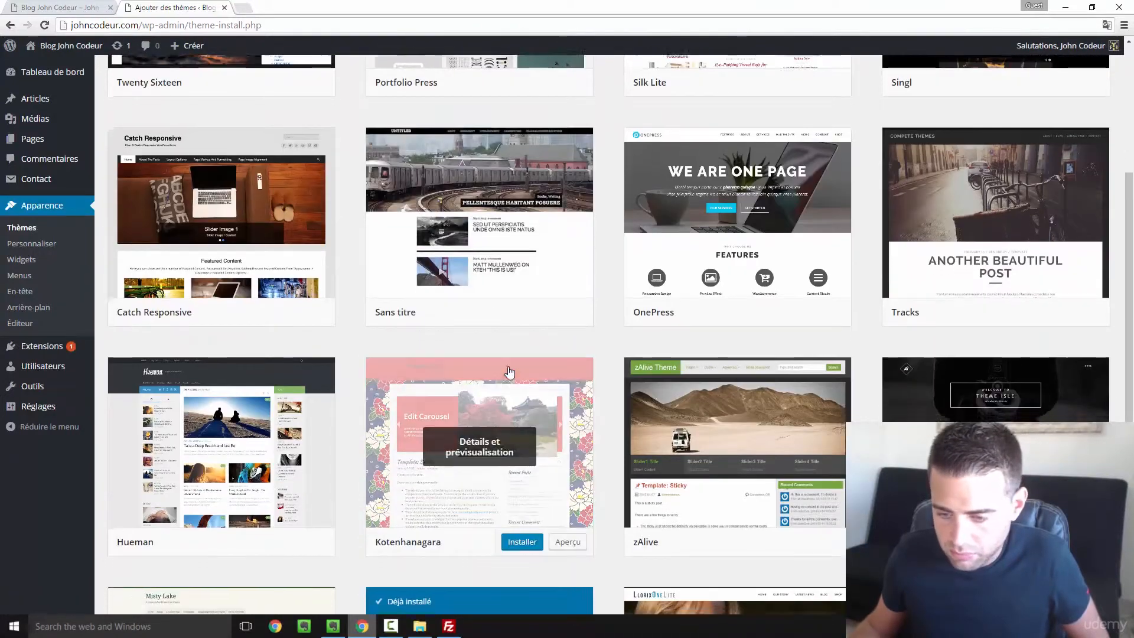
scroll(509, 371, "down", 4)
scroll(509, 371, "up", 3)
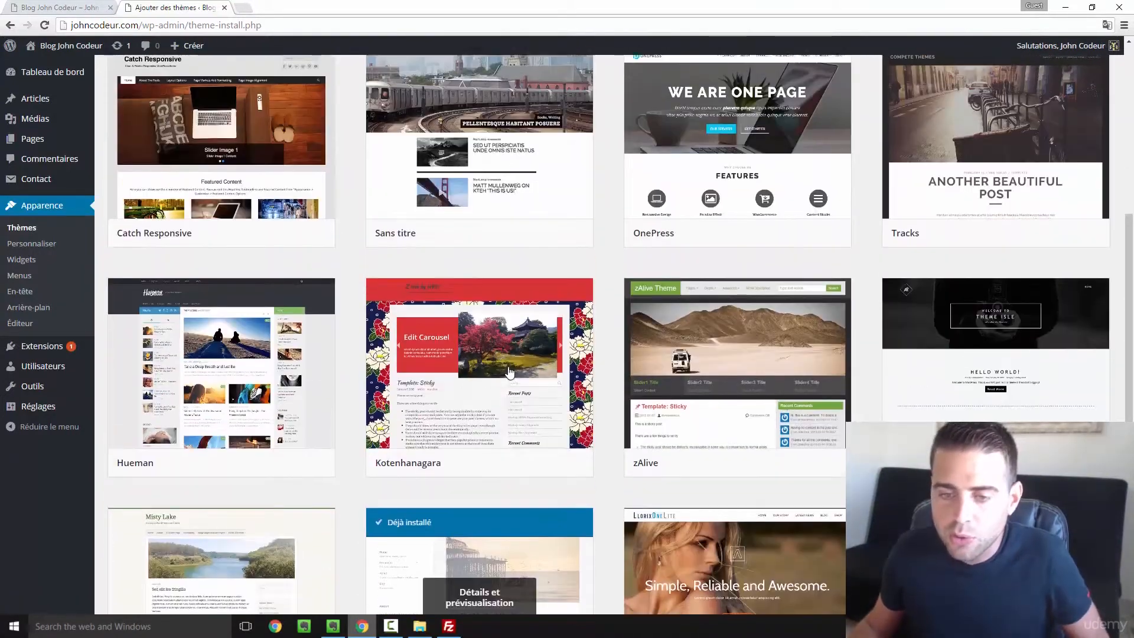
scroll(509, 372, "up", 3)
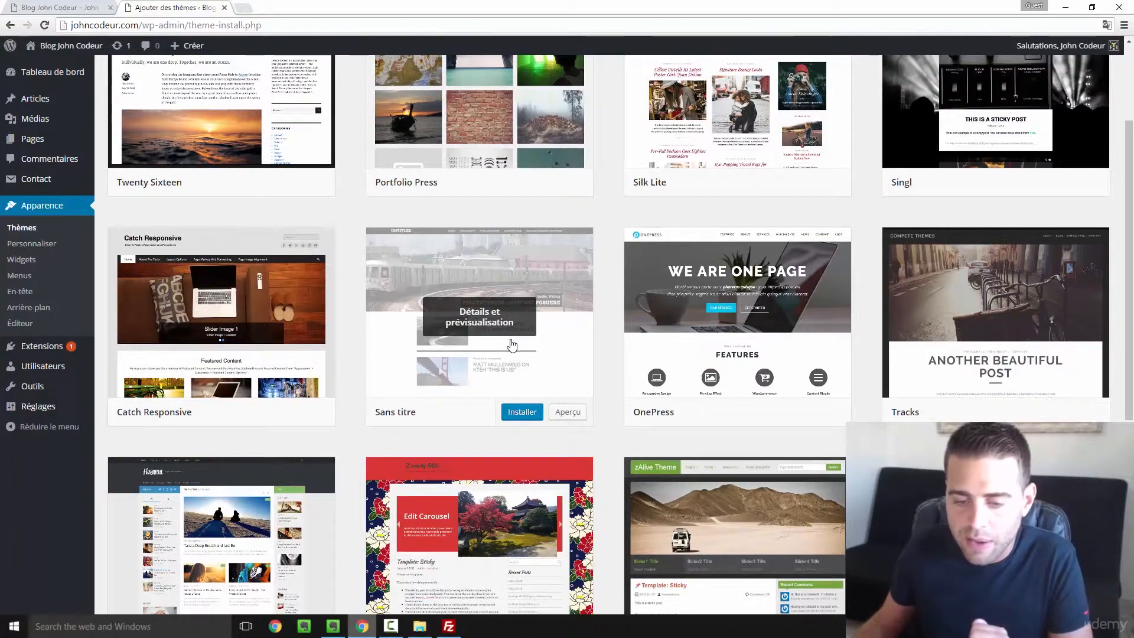
scroll(511, 345, "up", 2)
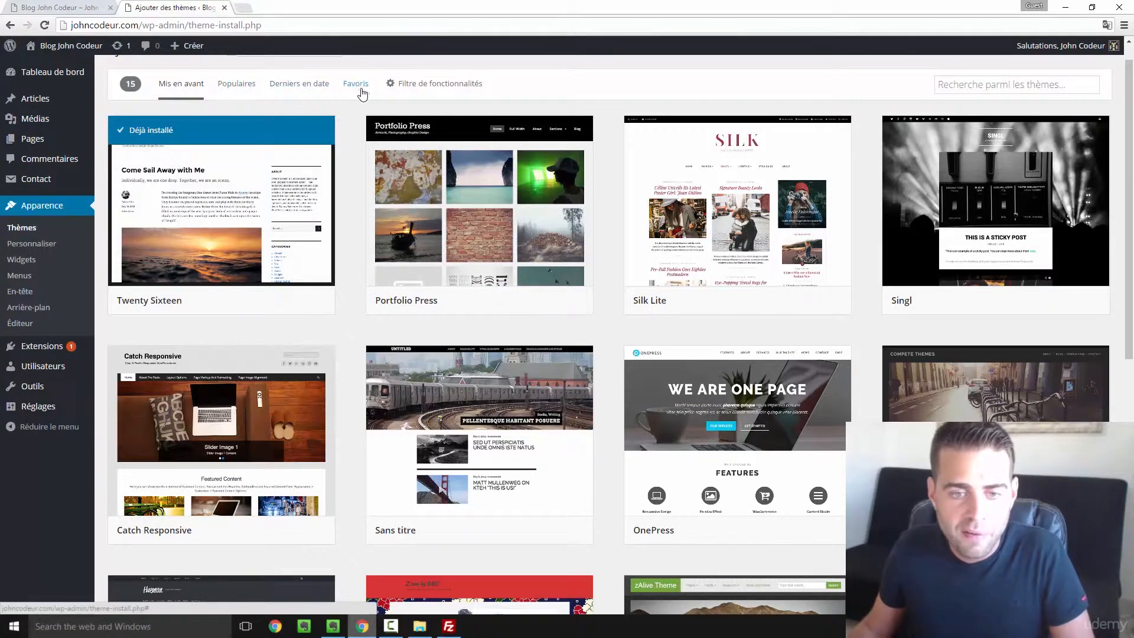
- Examine the theme feature filter options, and search the themes for "travel"
left_click(454, 86)
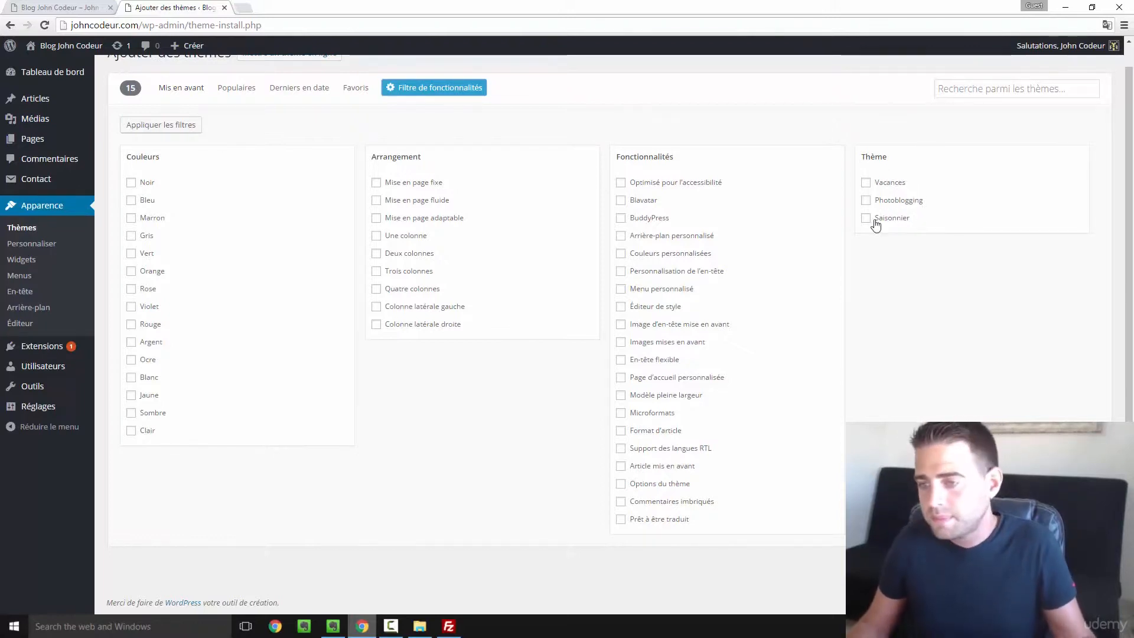
left_click(983, 92)
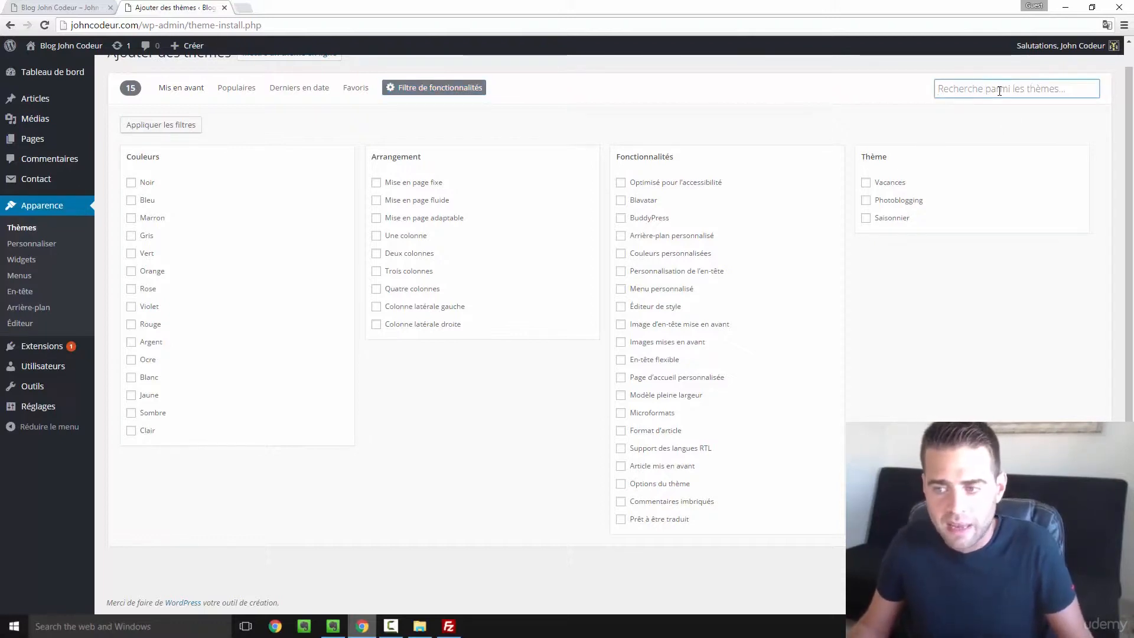
type("vo")
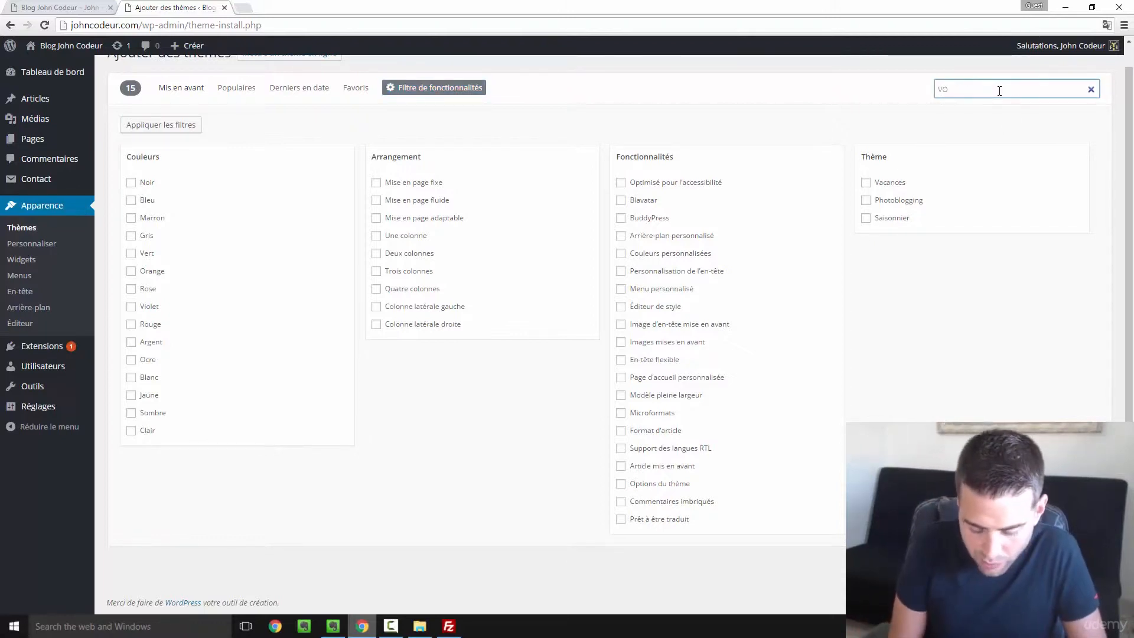
key("BackSpace")
key("BackSpace")
type("travel")
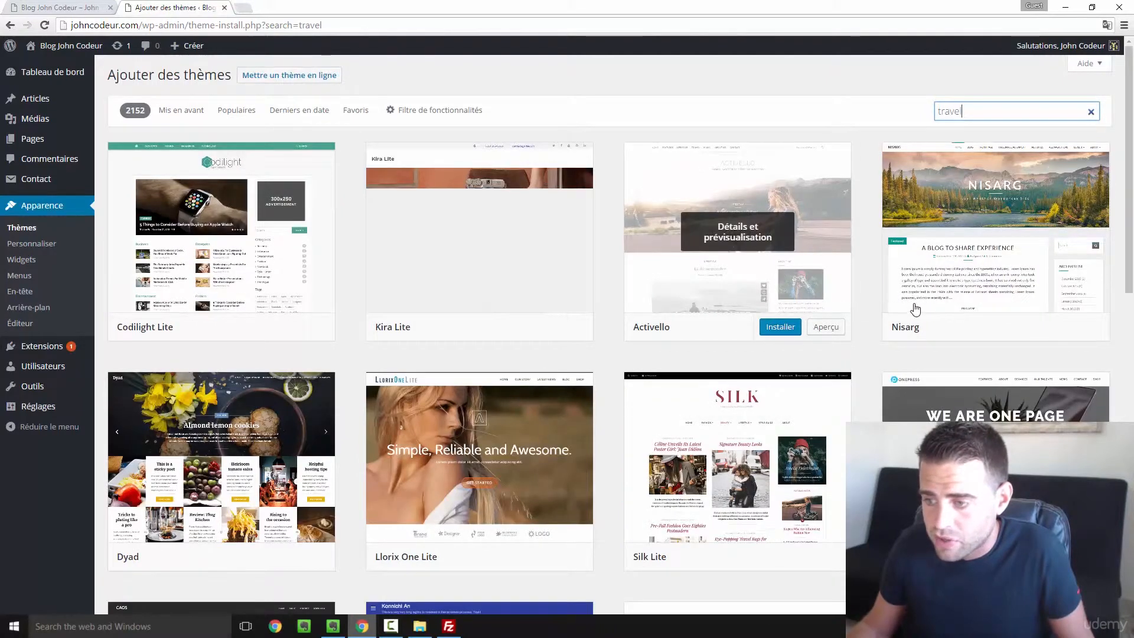
scroll(956, 281, "down", 1)
scroll(958, 284, "up", 1)
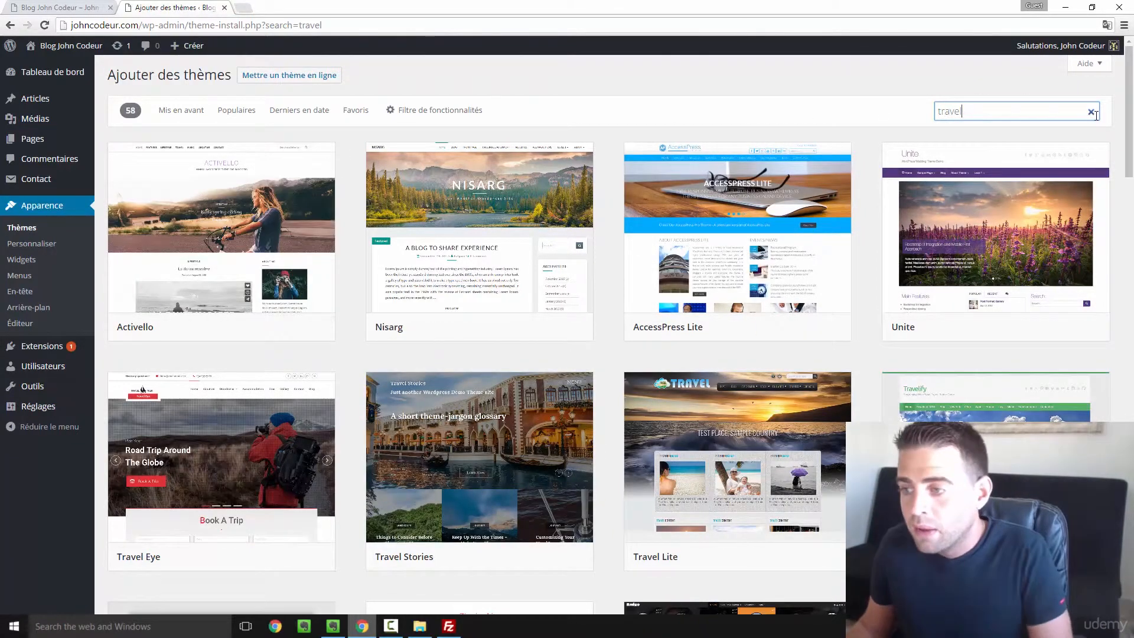
- Clear the theme search and browse the popular themes
key("BackSpace")
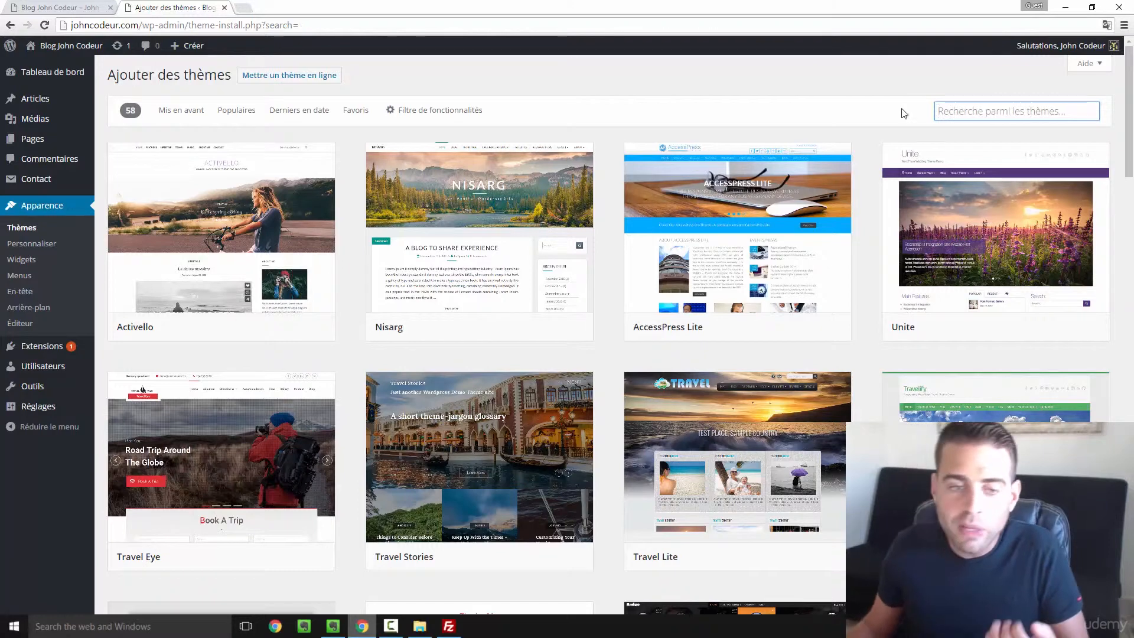
left_click(236, 111)
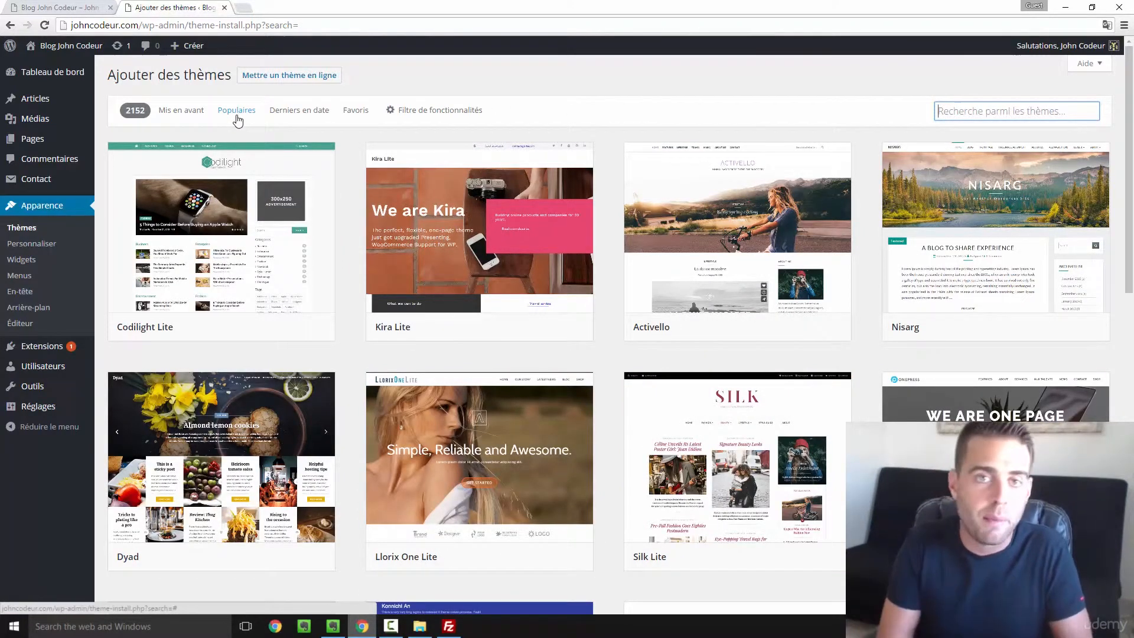
left_click(236, 116)
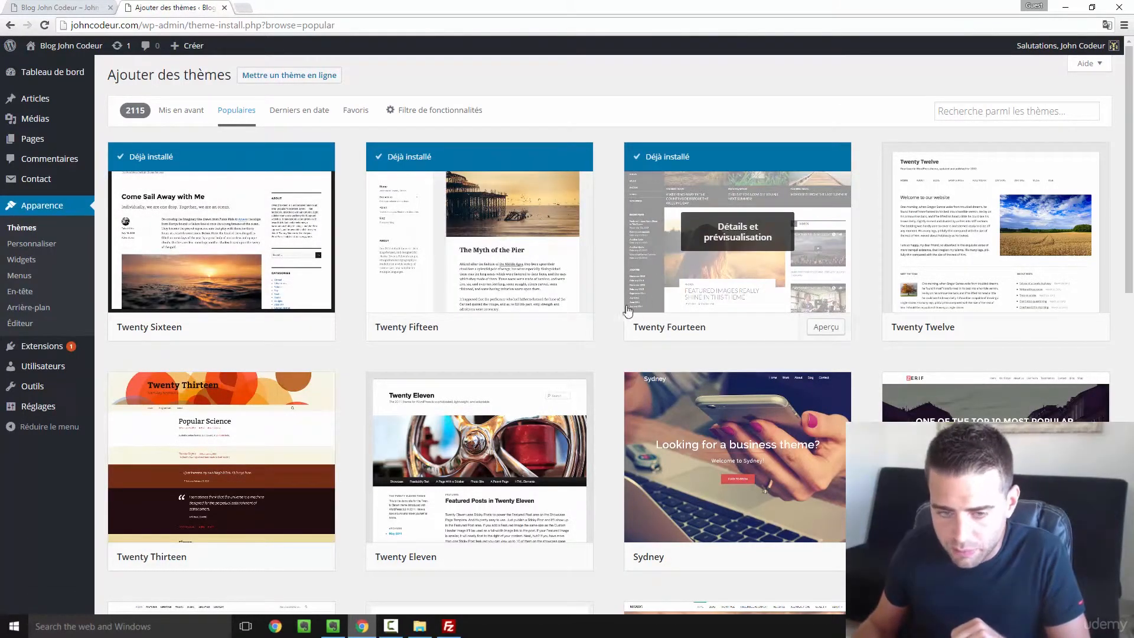
scroll(487, 308, "down", 2)
scroll(487, 307, "down", 3)
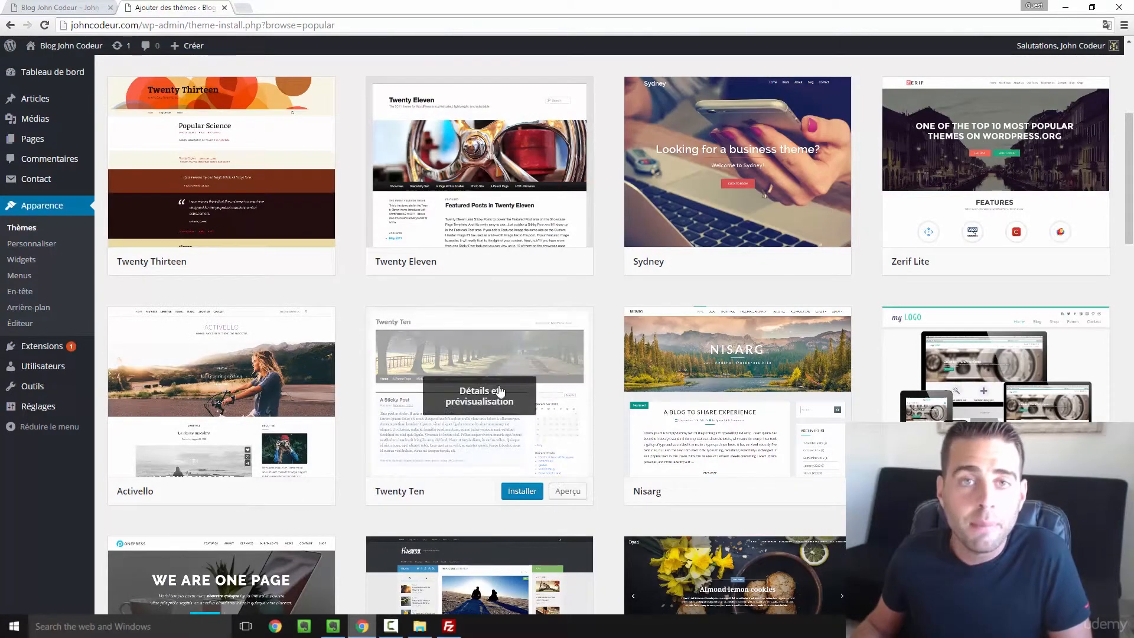
- Open the details and preview of the Customizr theme and look through its whole sample page
scroll(568, 450, "down", 1)
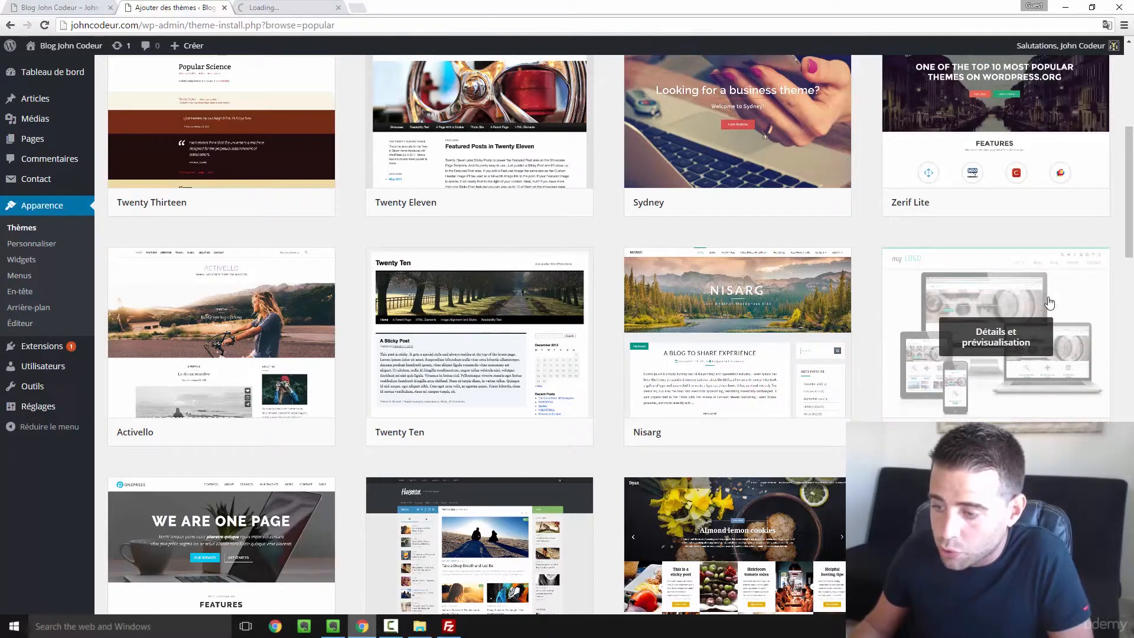
left_click(284, 5)
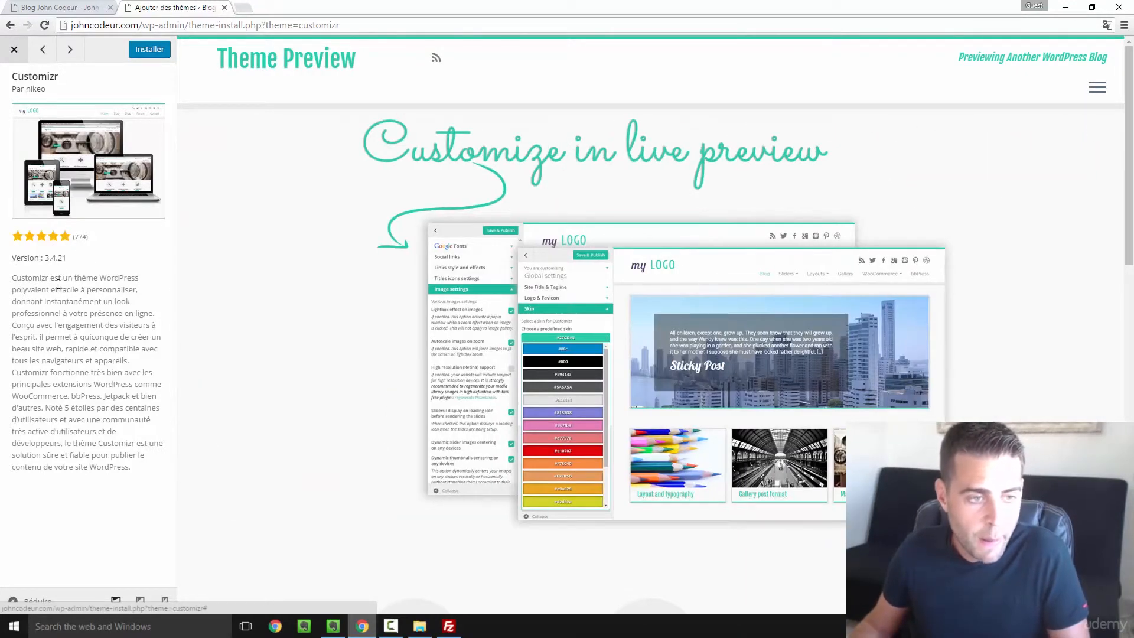
scroll(827, 236, "down", 3)
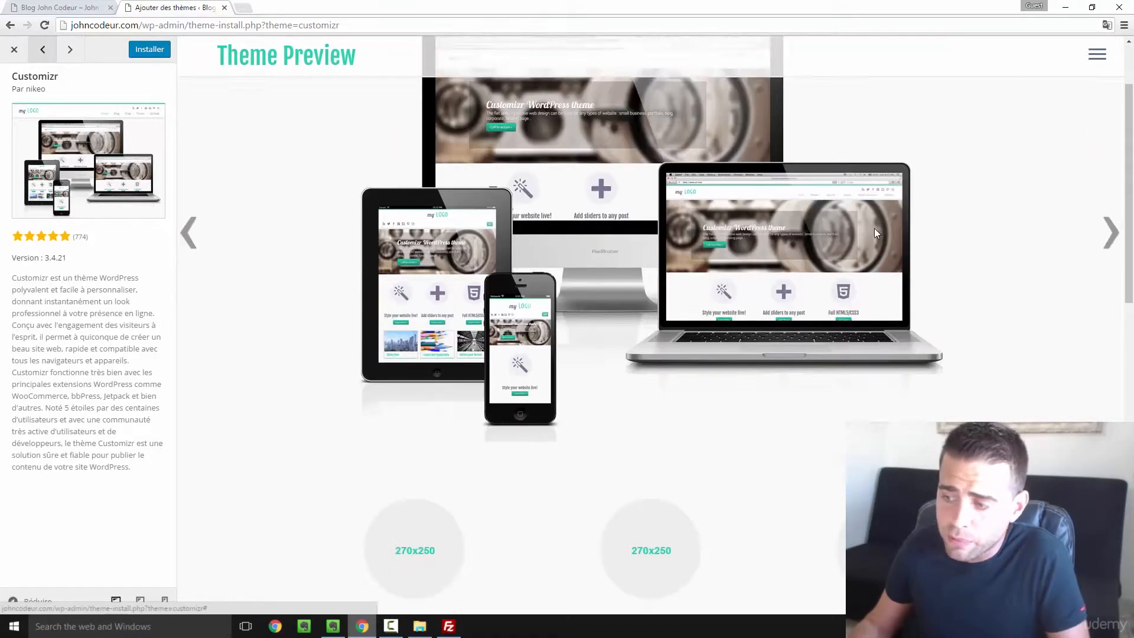
scroll(867, 250, "down", 8)
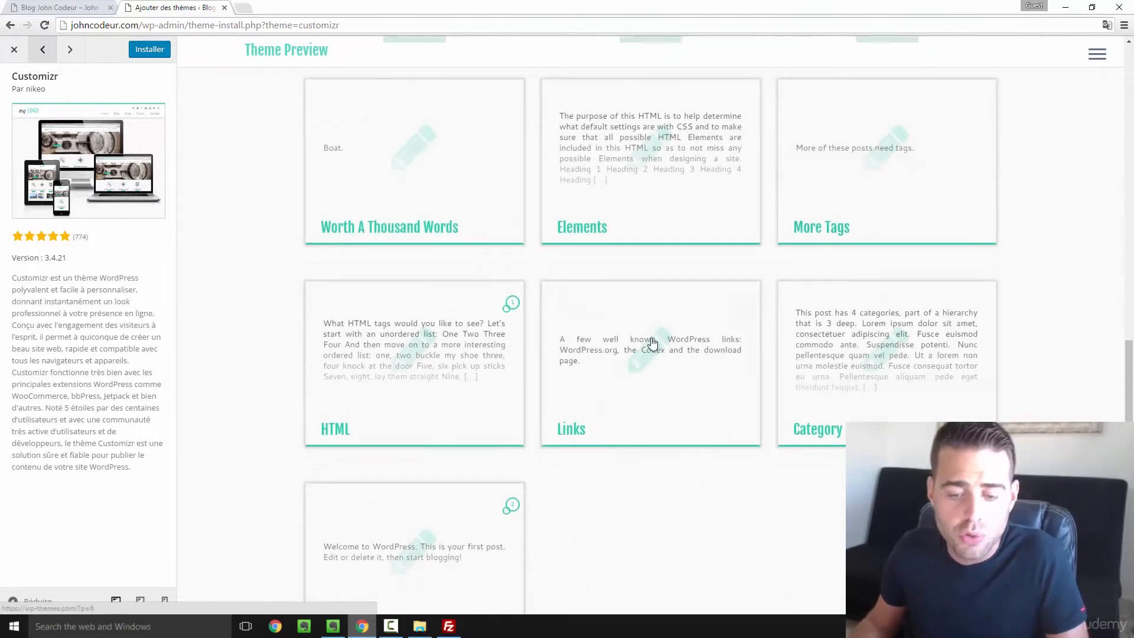
scroll(652, 342, "down", 3)
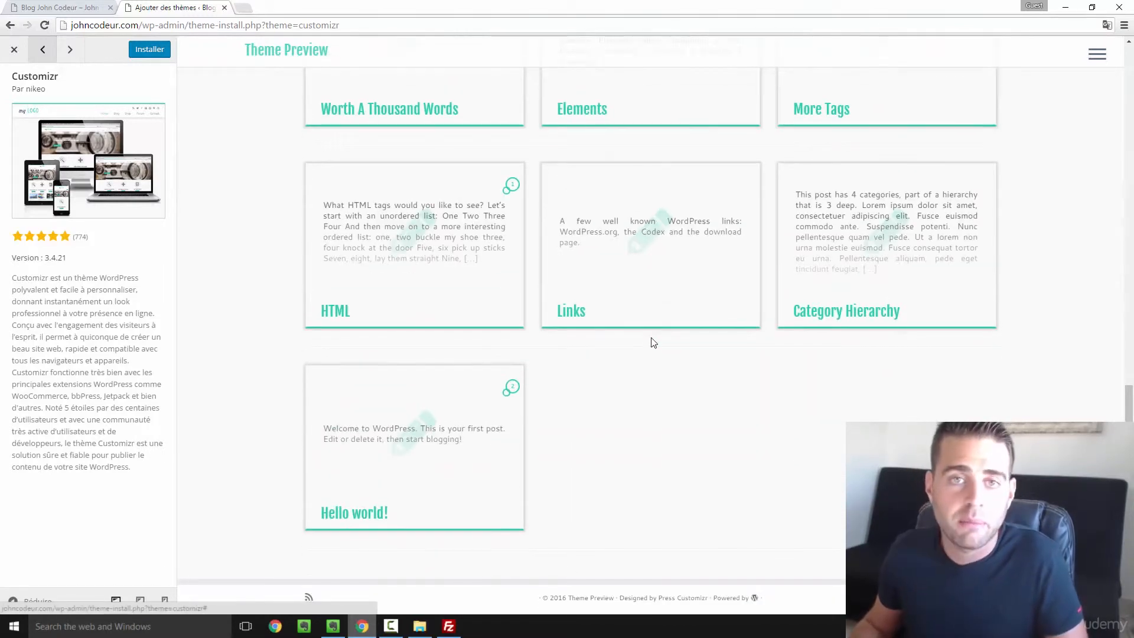
scroll(652, 342, "up", 5)
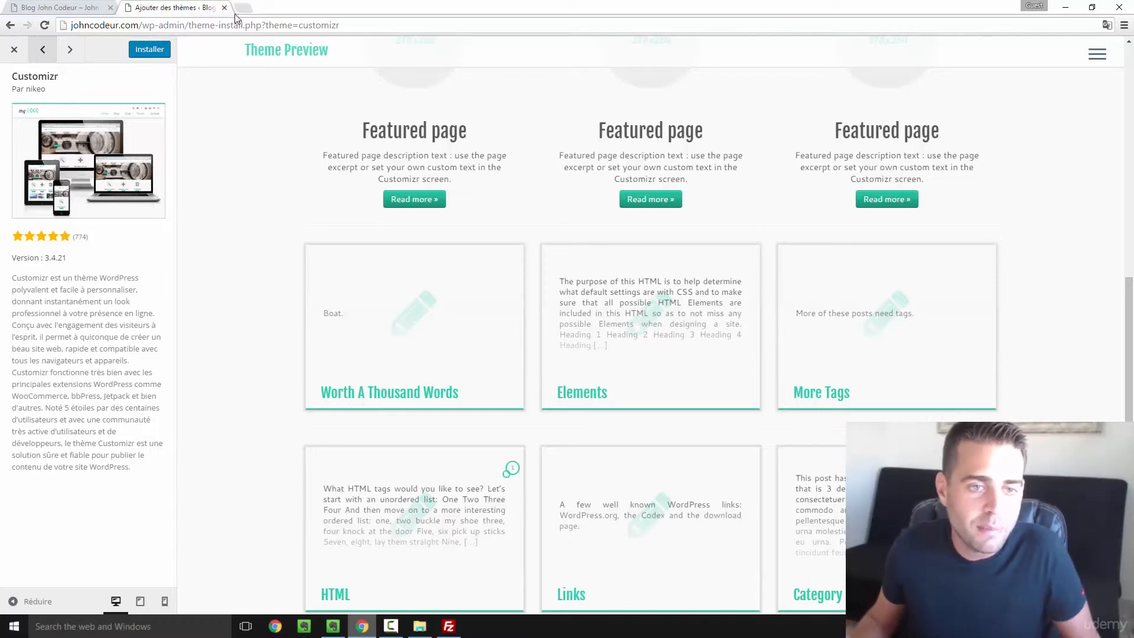
left_click(102, 6)
left_click(191, 7)
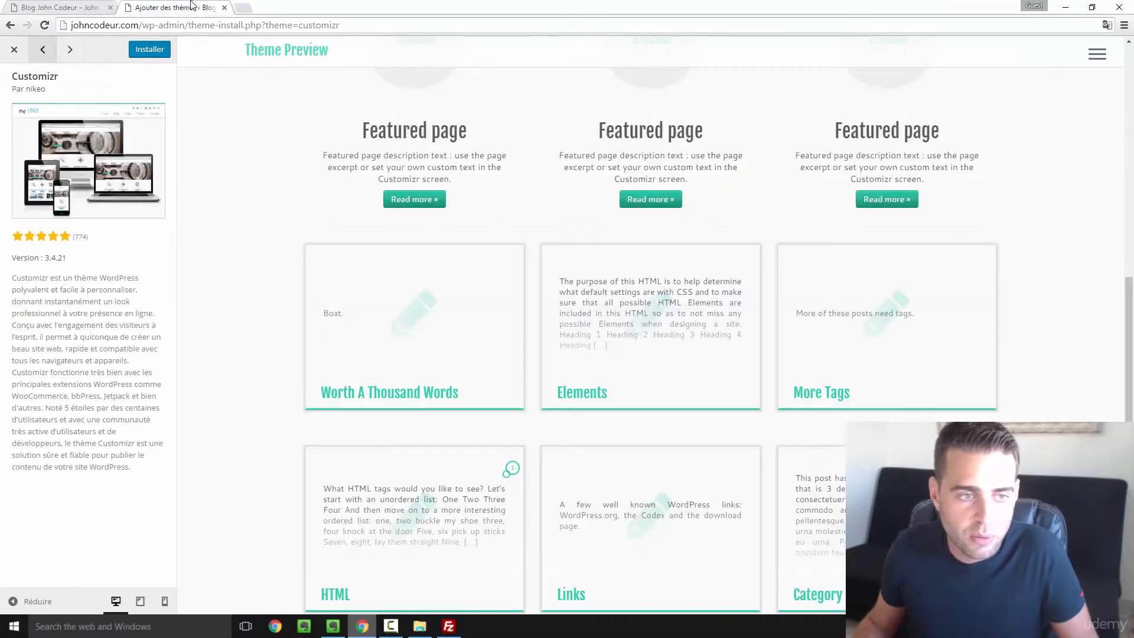
- Return from the Customizr preview to the popular themes, and install and activate the Sparkling theme
left_click(9, 27)
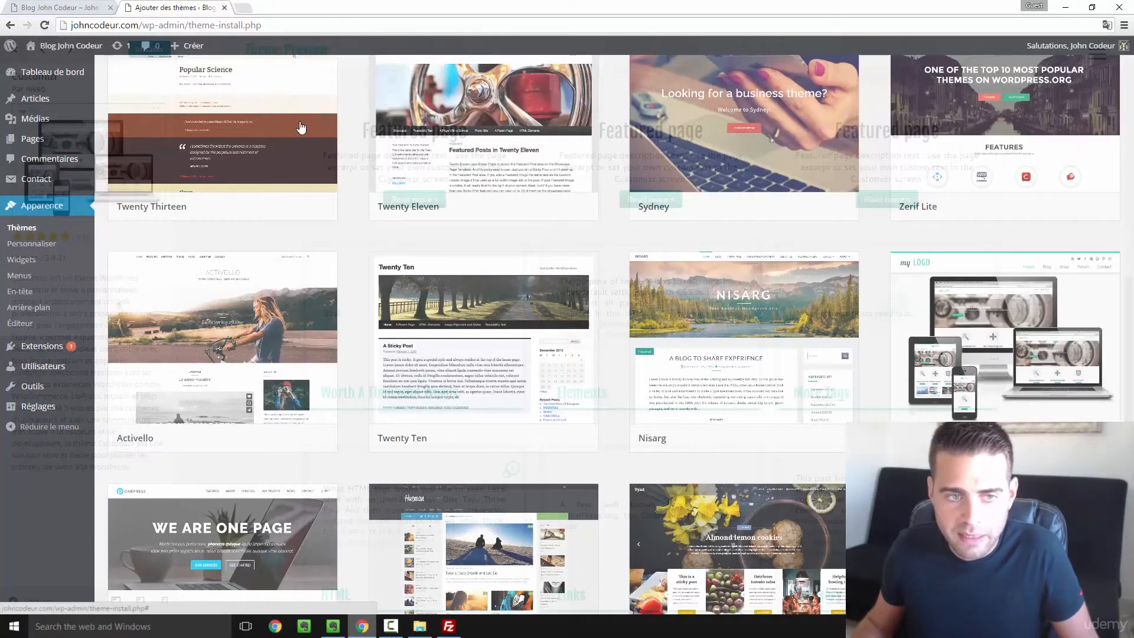
scroll(301, 127, "up", 5)
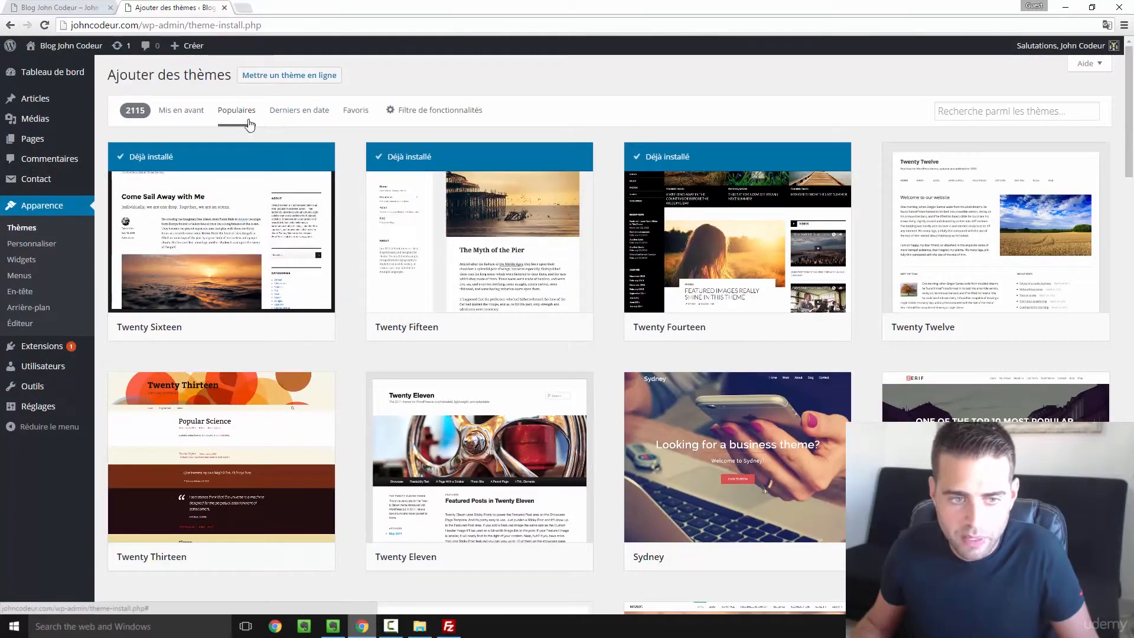
mouse_move(995, 258)
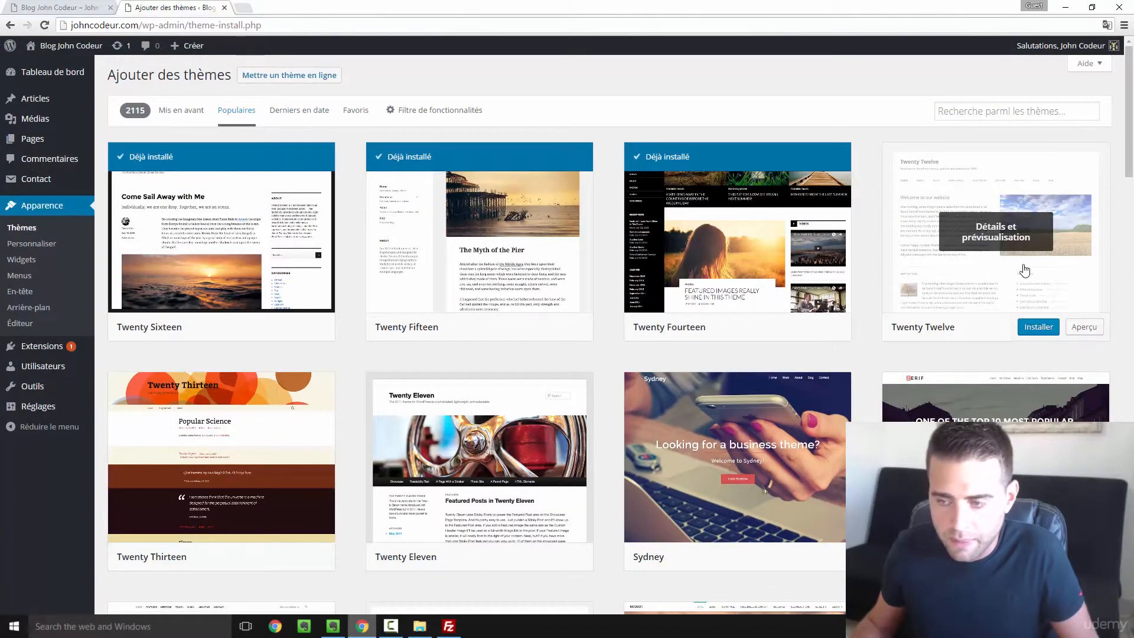
scroll(1066, 253, "down", 6)
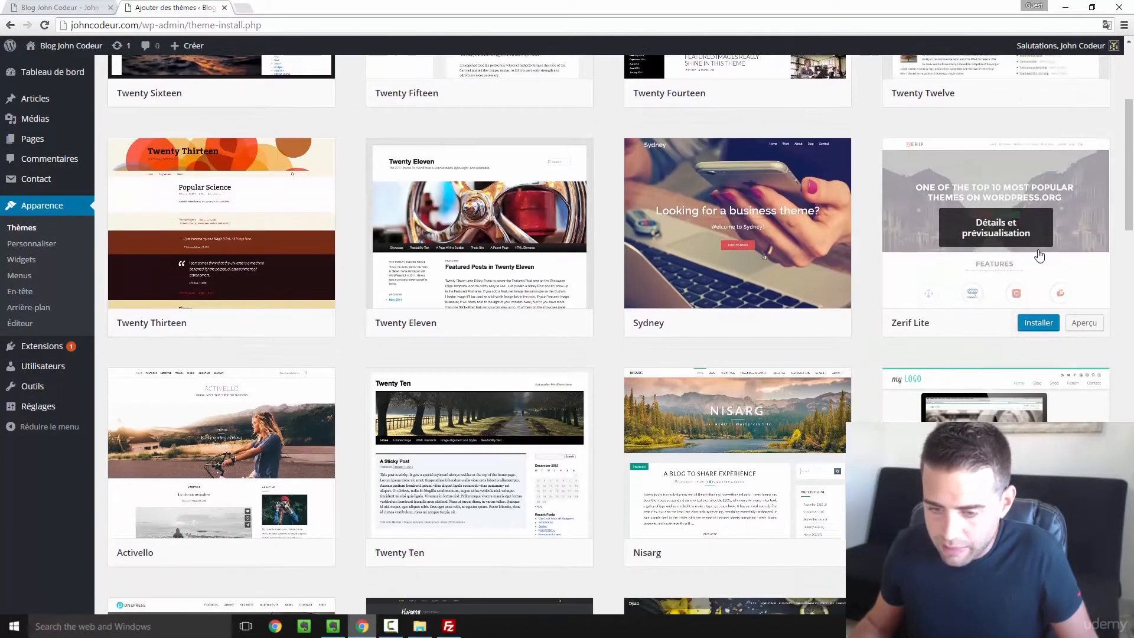
scroll(1011, 255, "down", 7)
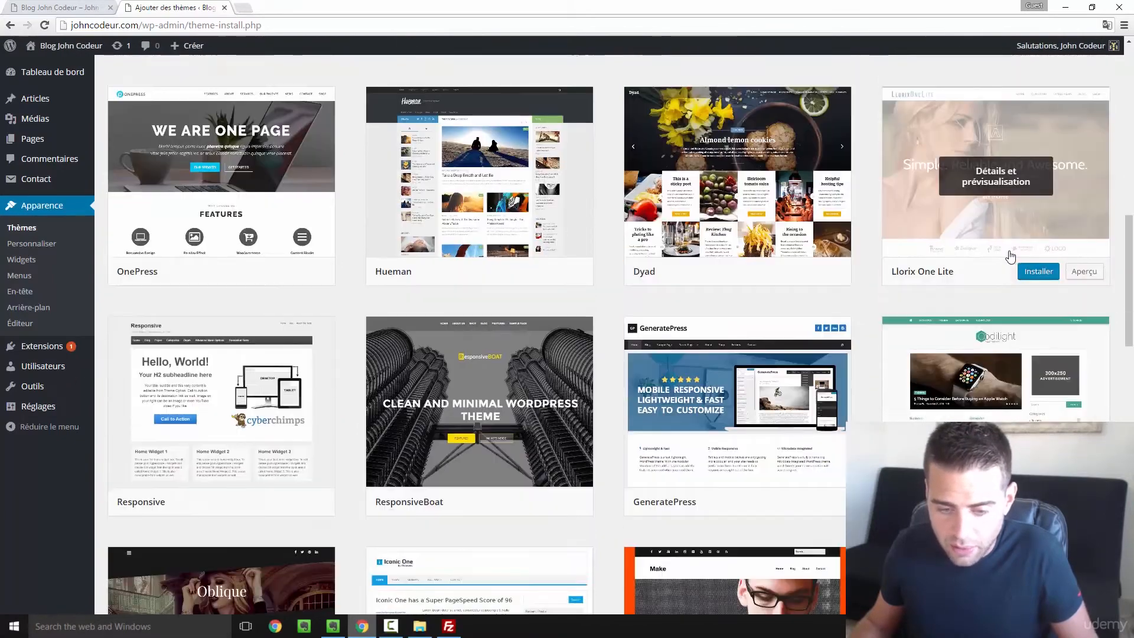
scroll(1011, 256, "down", 7)
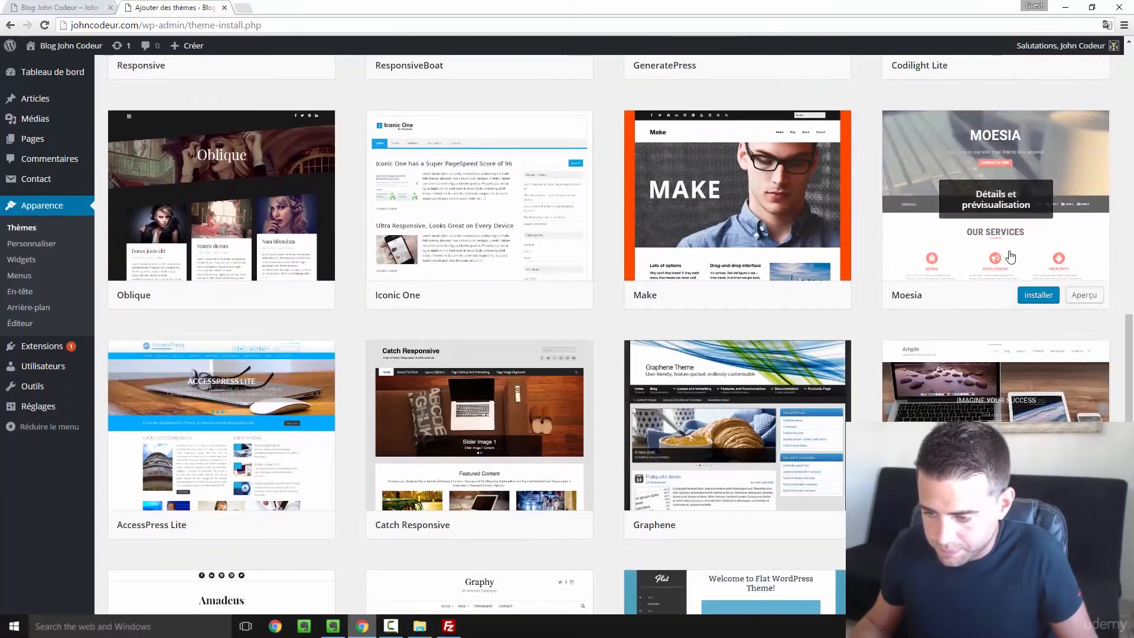
scroll(1011, 255, "down", 9)
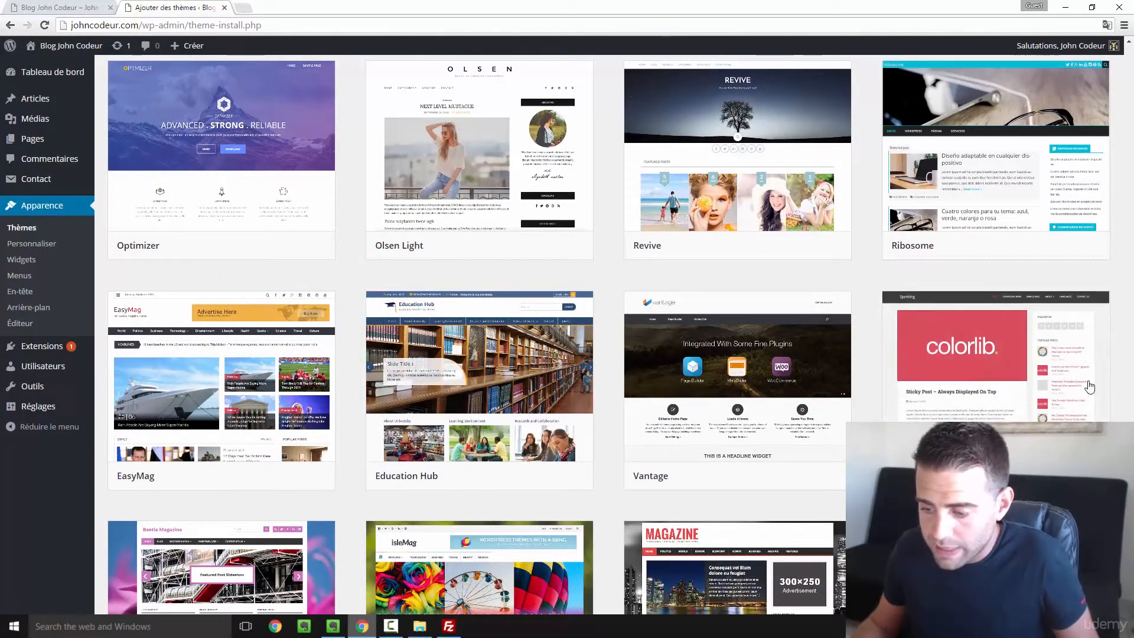
scroll(1016, 440, "down", 1)
scroll(974, 354, "down", 3)
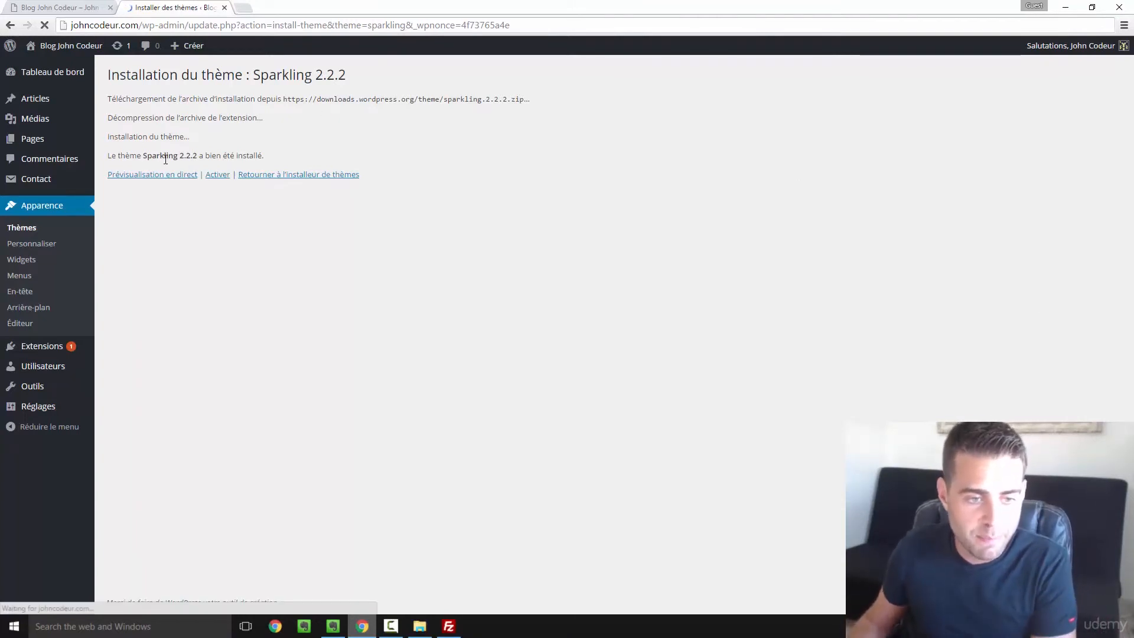
left_click(216, 176)
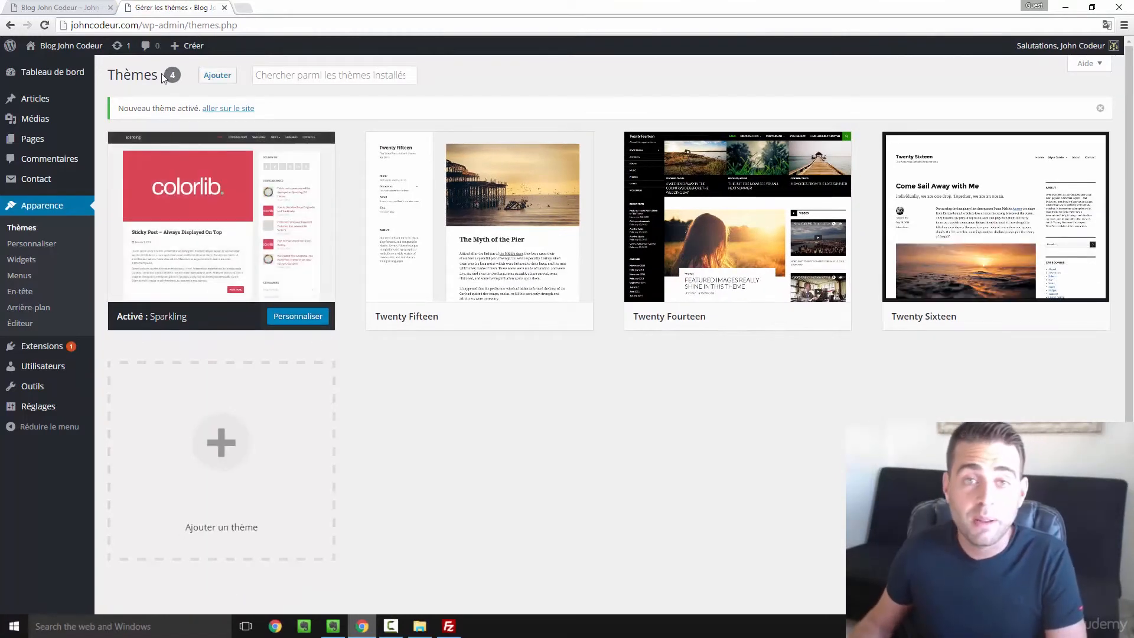
- Reload the blog's home page and examine its menu, articles, sidebar and footer in the Sparkling theme
left_click(78, 6)
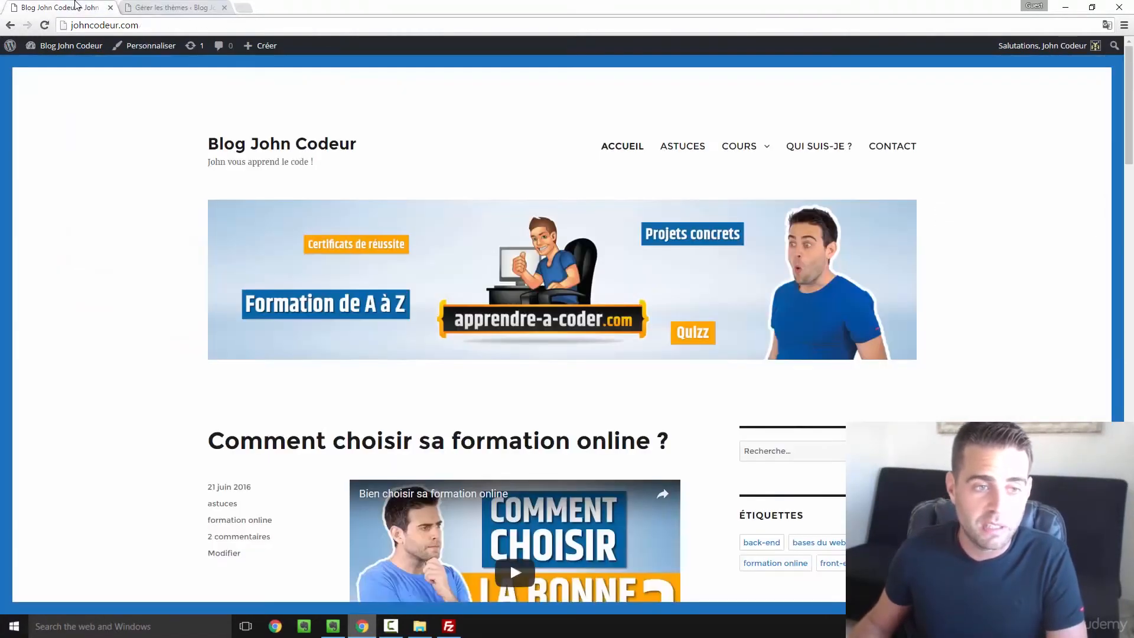
left_click(45, 26)
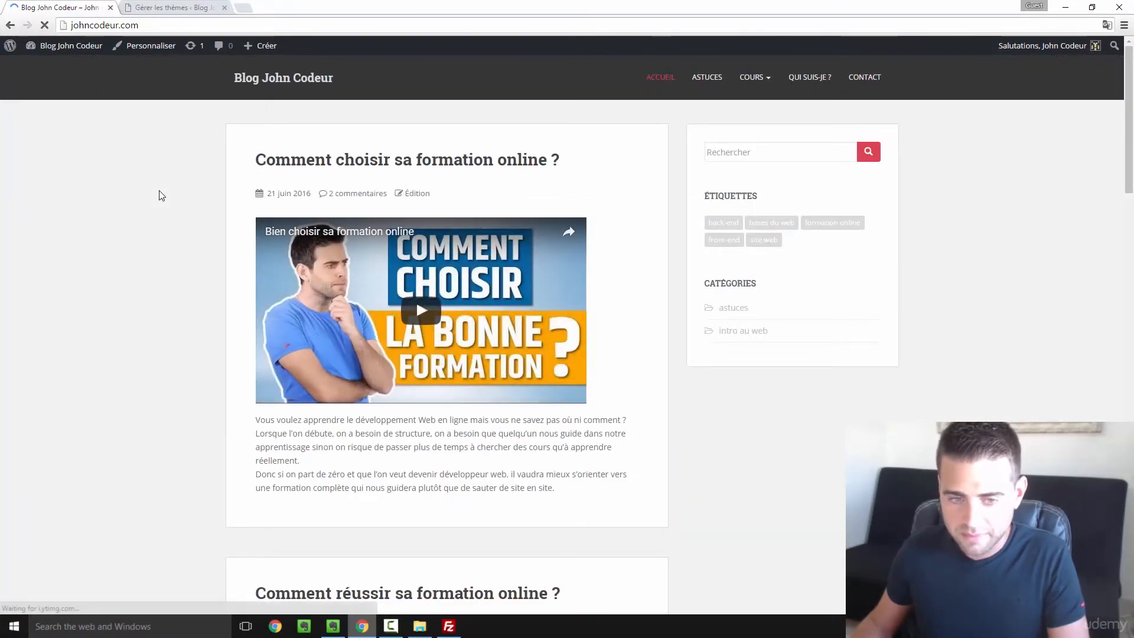
scroll(144, 186, "down", 10)
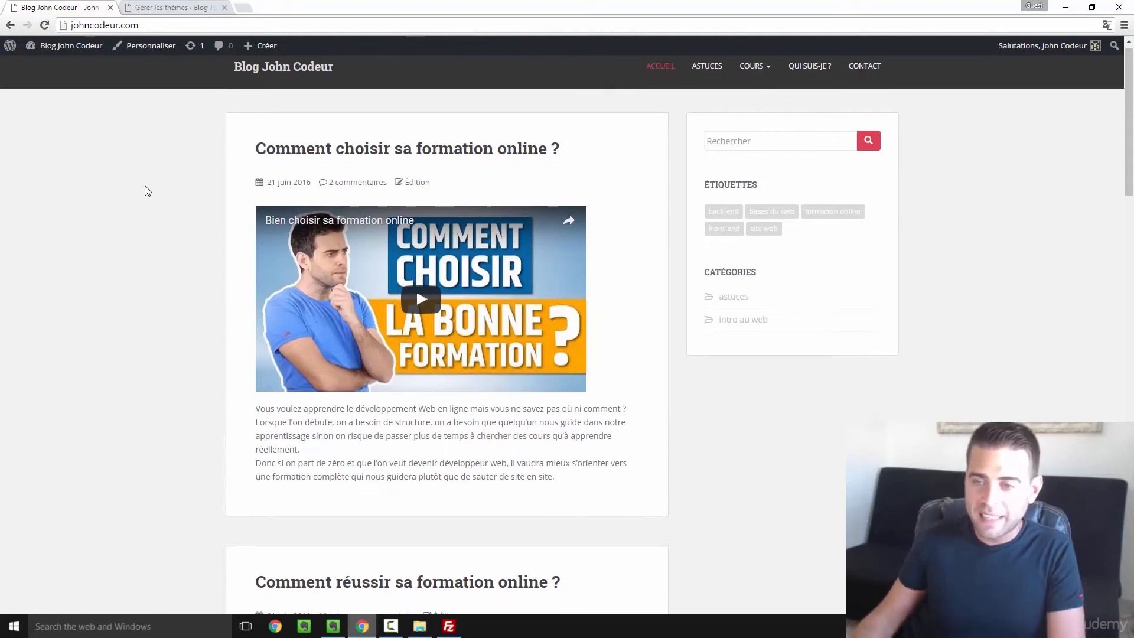
scroll(147, 190, "down", 11)
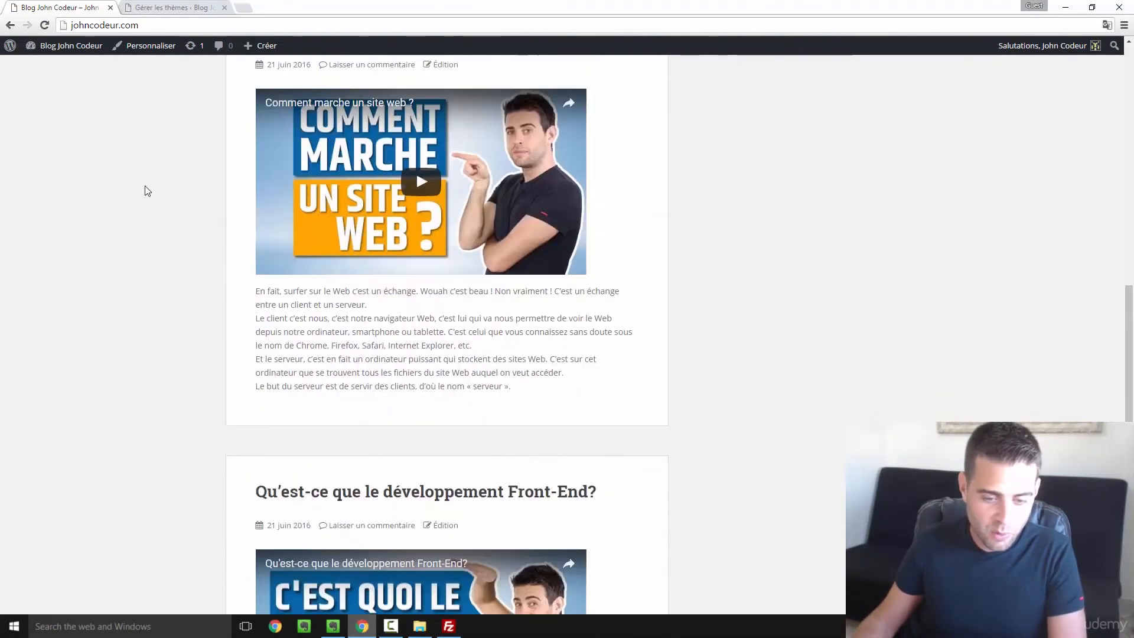
scroll(147, 190, "up", 7)
scroll(148, 190, "up", 20)
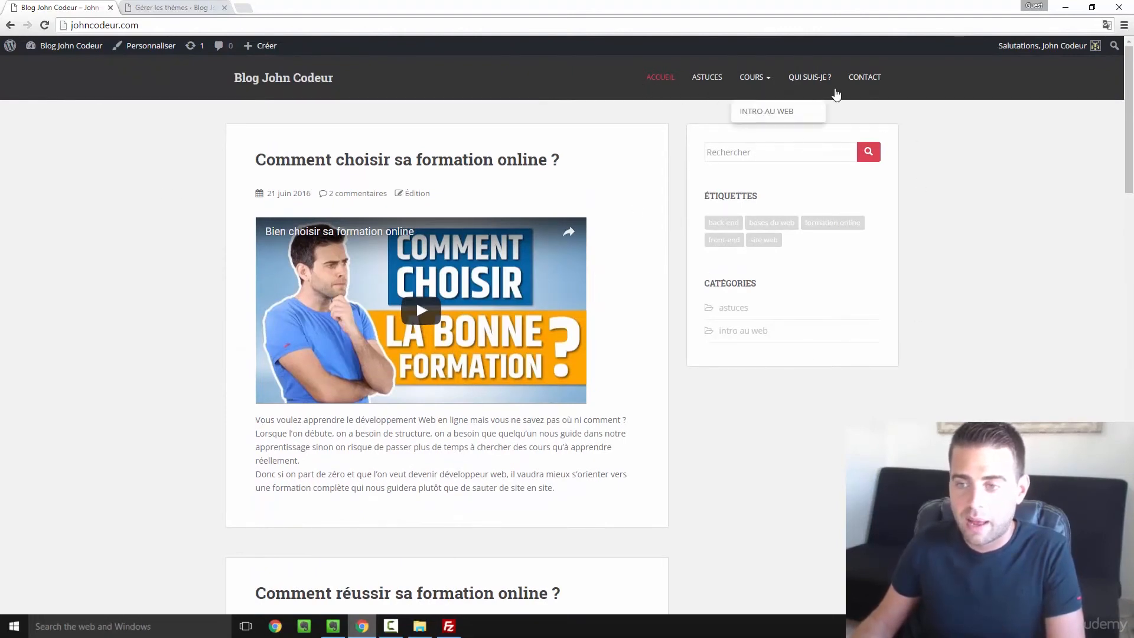
scroll(924, 236, "down", 5)
scroll(924, 236, "down", 20)
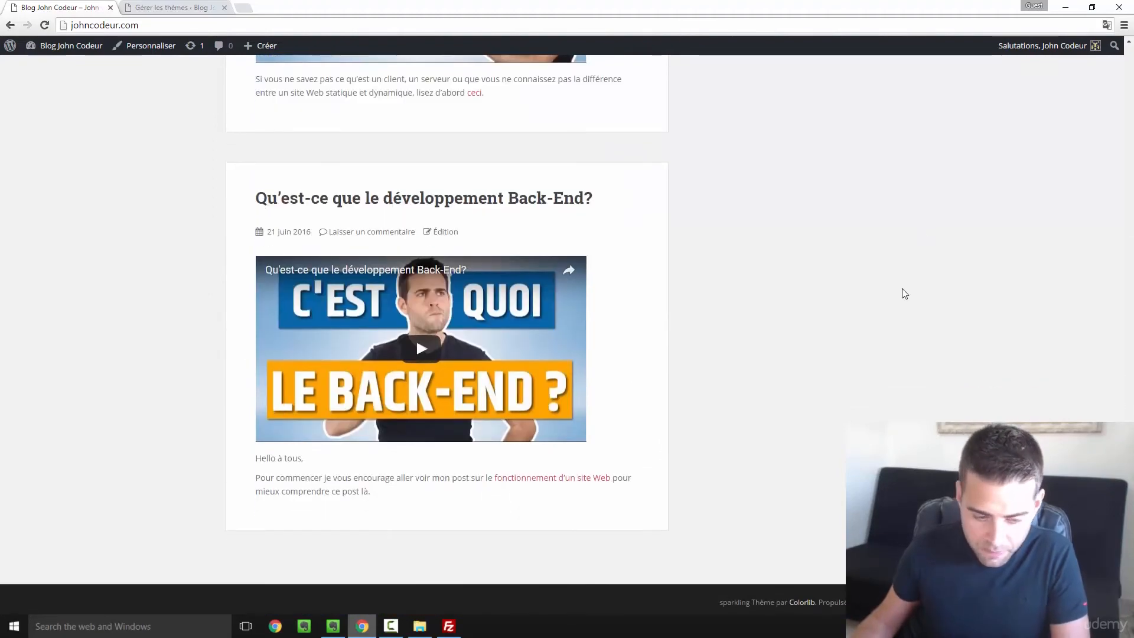
scroll(901, 290, "up", 20)
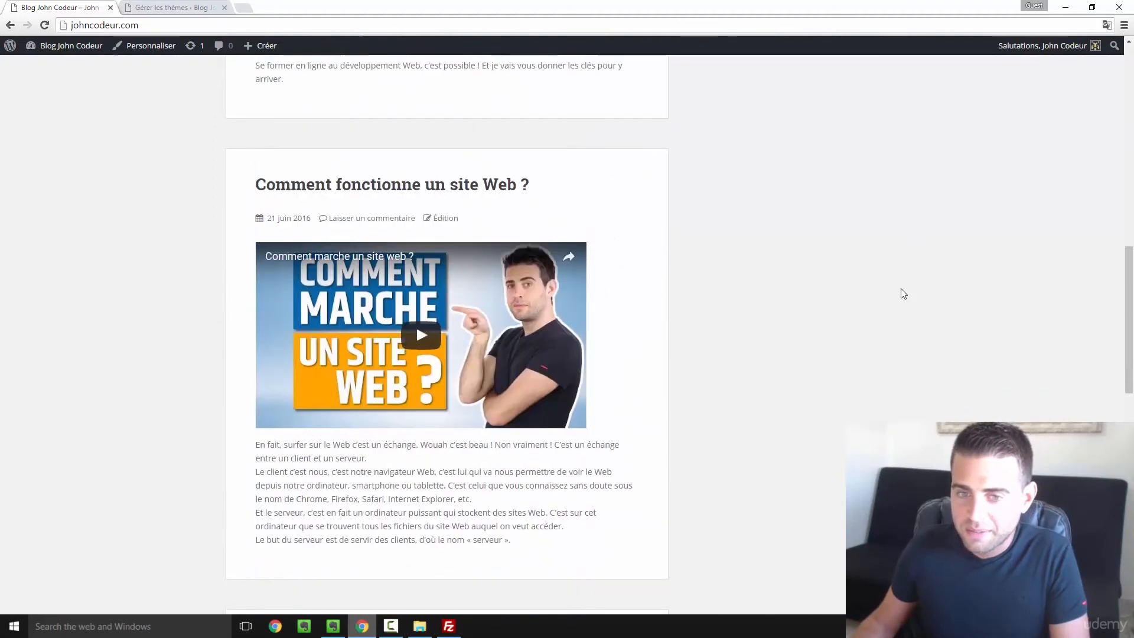